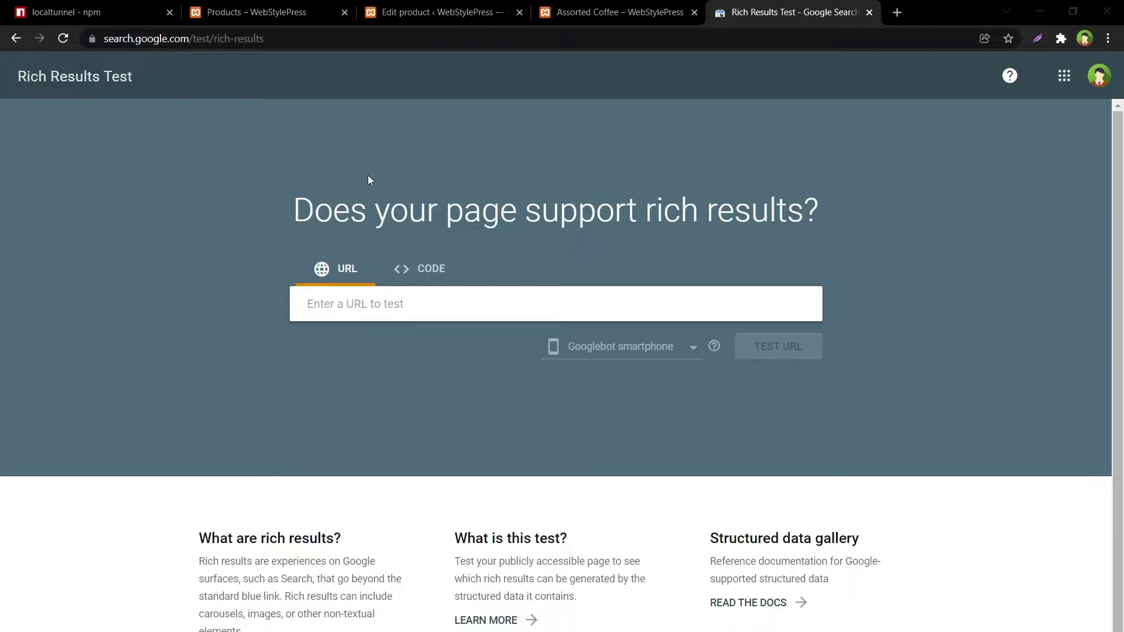
# Look over the Assorted Coffee product page, then go to the localtunnel npm package page
pyautogui.hotkey('alt', 'Tab')
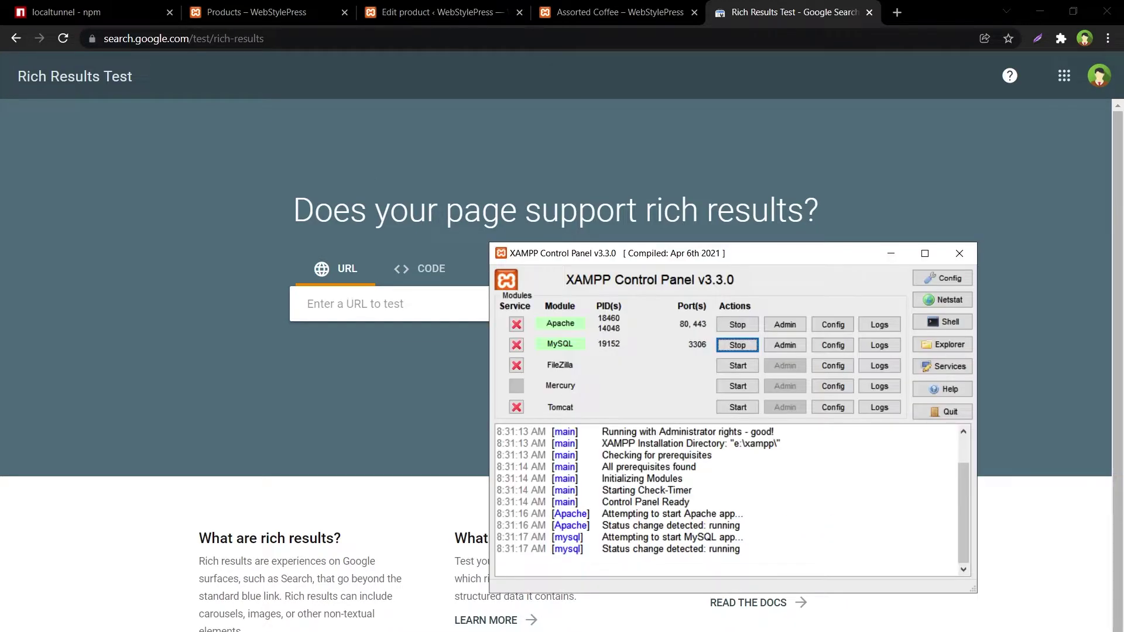
pyautogui.click(556, 20)
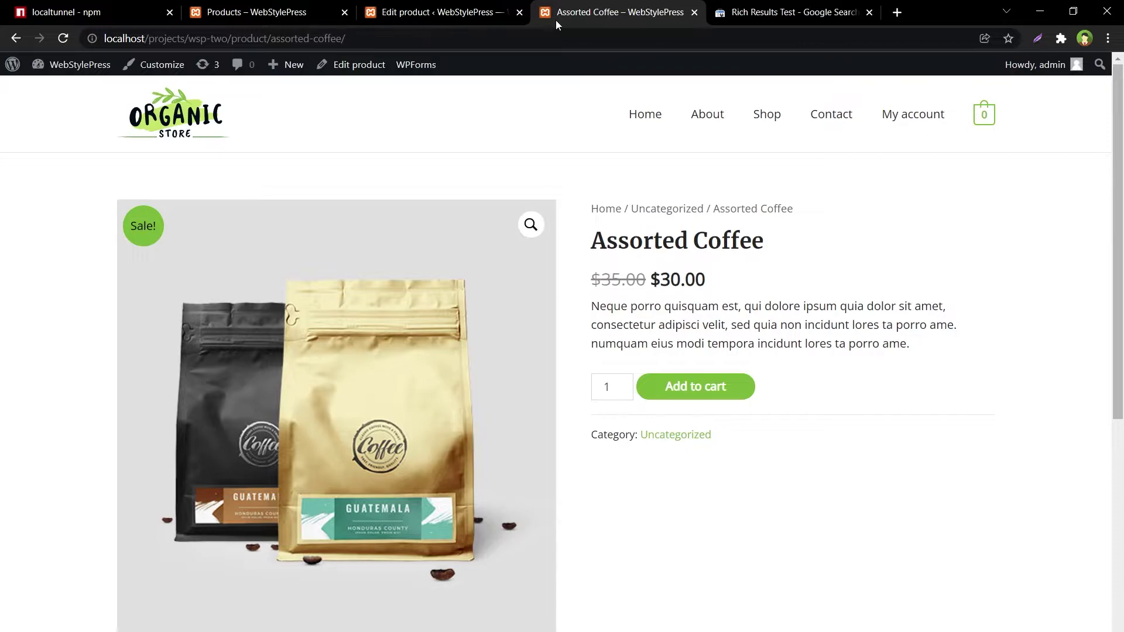
pyautogui.scroll(-6, 760, 424)
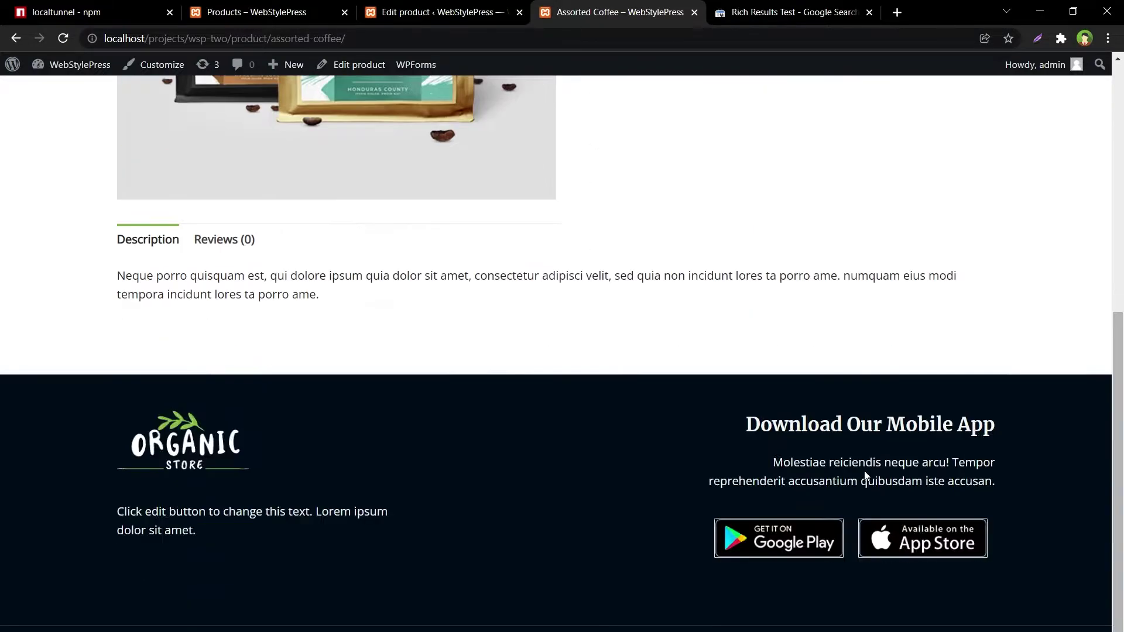
pyautogui.scroll(6, 879, 475)
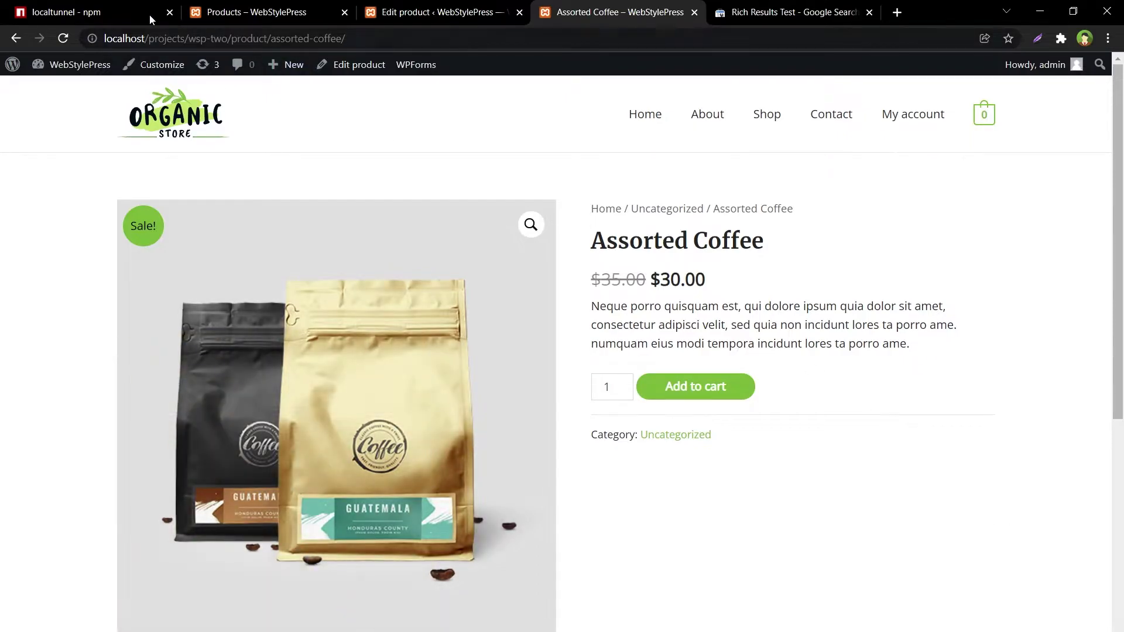
pyautogui.click(131, 10)
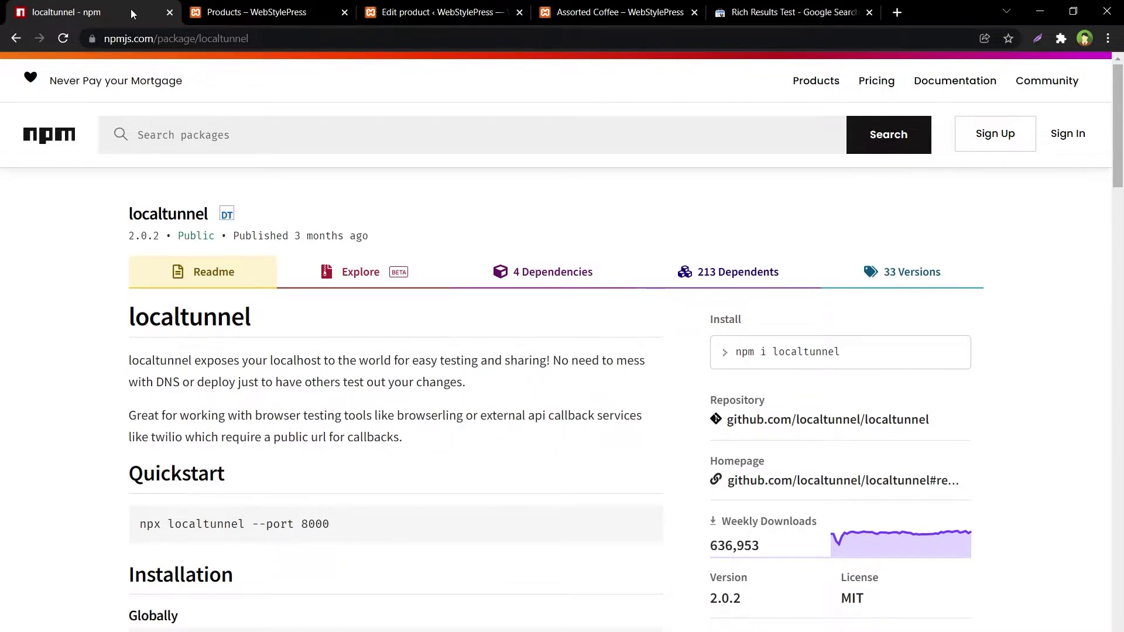
# Run npm run golive in Git Bash and load the heavy-crab-43.loca.lt tunnel URL in a new tab
pyautogui.hotkey('alt', 'Tab')
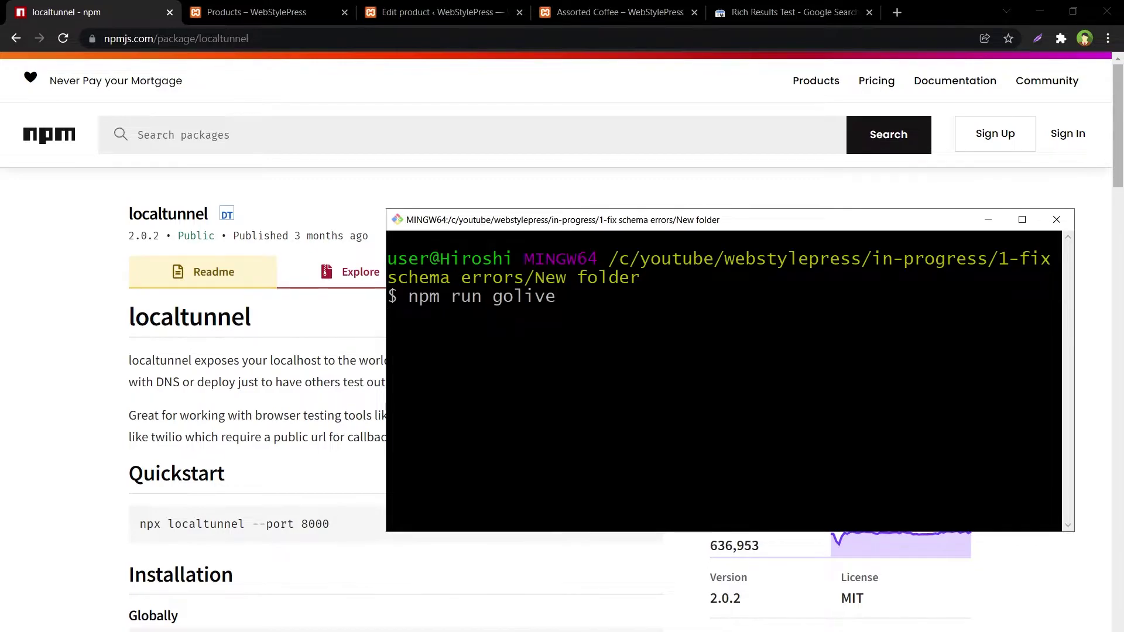
pyautogui.press('Return')
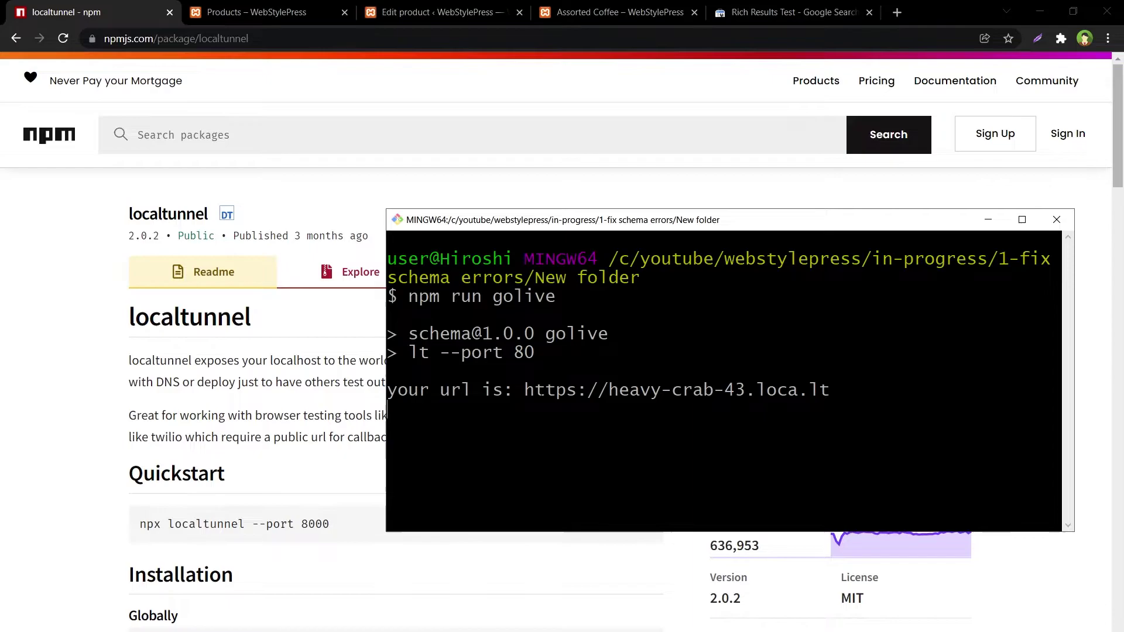
pyautogui.moveTo(525, 390); pyautogui.dragTo(824, 390)
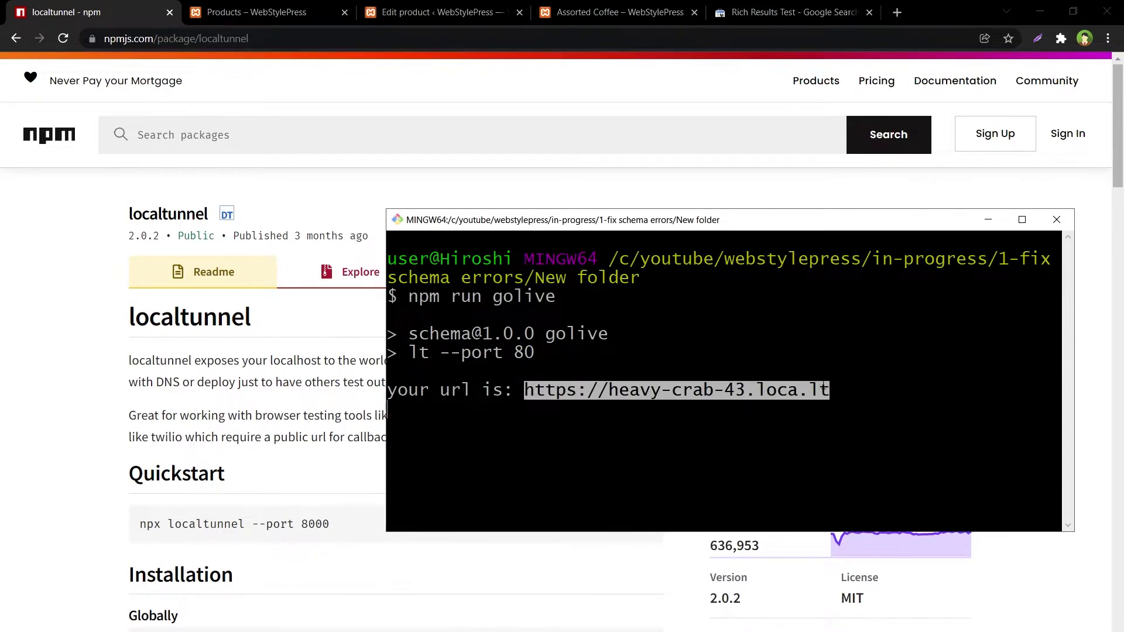
pyautogui.rightClick(824, 390)
pyautogui.click(846, 411)
pyautogui.click(27, 312)
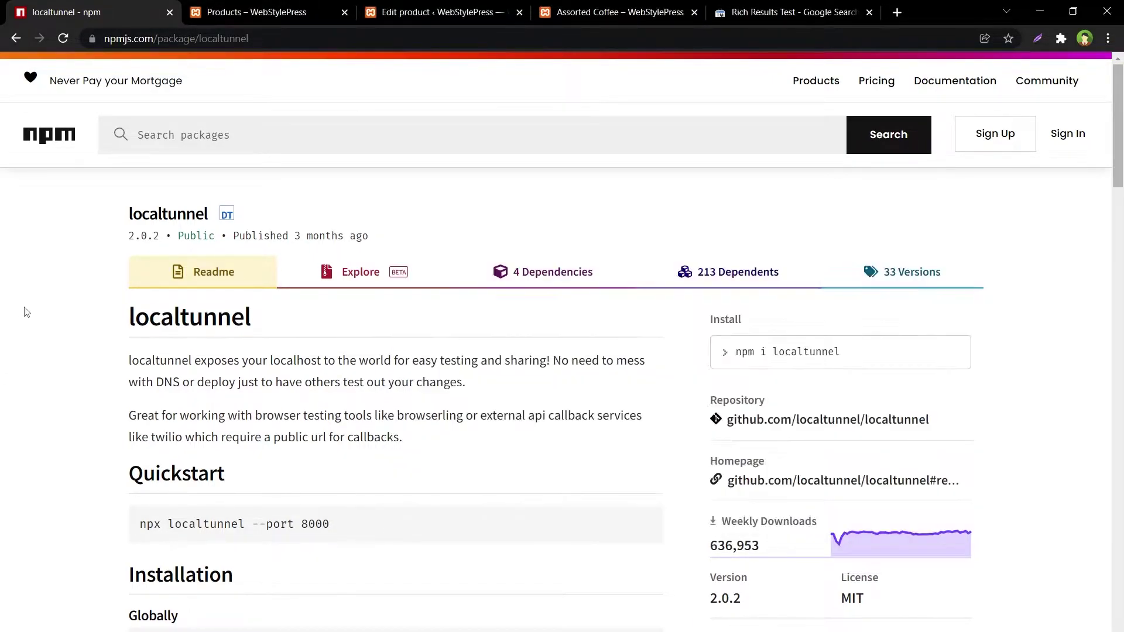
pyautogui.hotkey('ctrl', 't')
pyautogui.hotkey('ctrl', 'v')
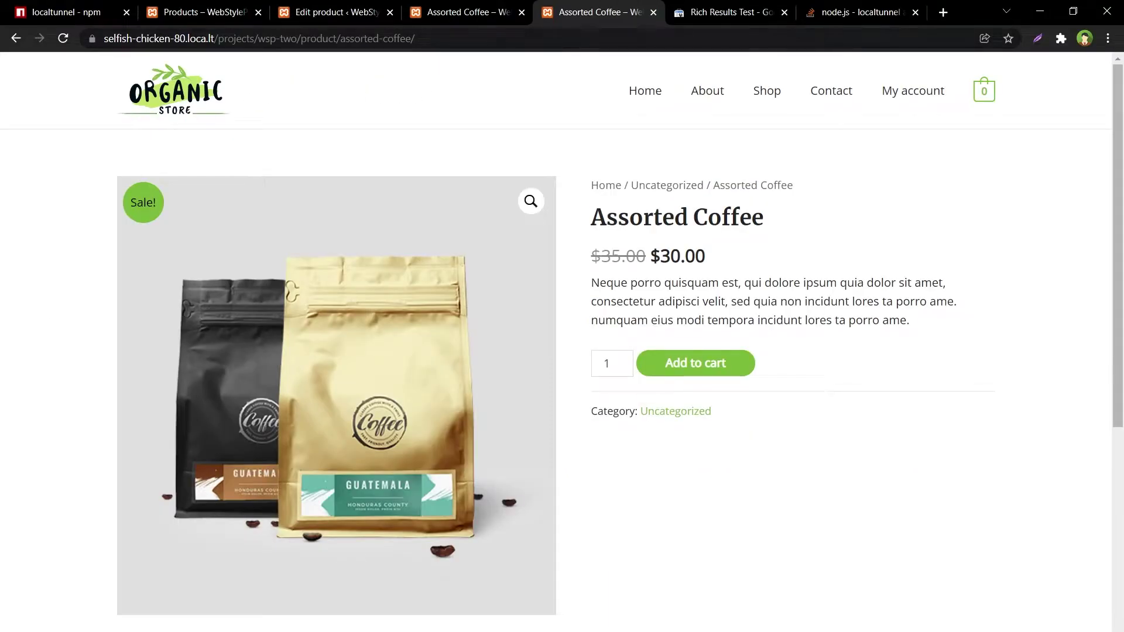
# Copy the selfish-chicken-80.loca.lt Assorted Coffee URL and go to the Rich Results Test
pyautogui.click(507, 32)
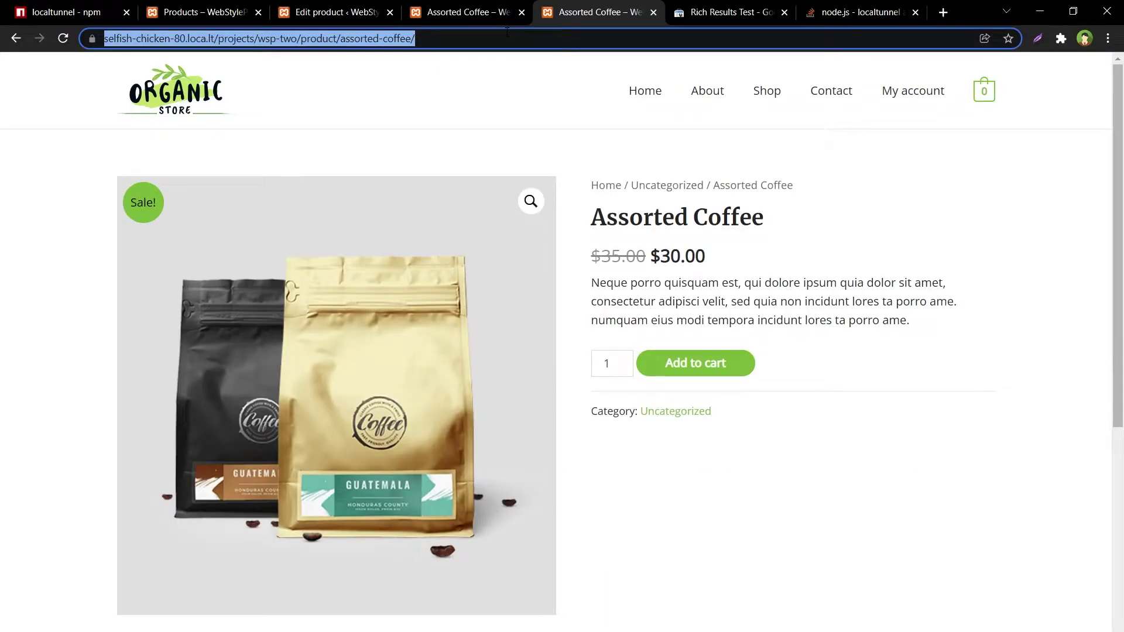
pyautogui.hotkey('ctrl', 'c')
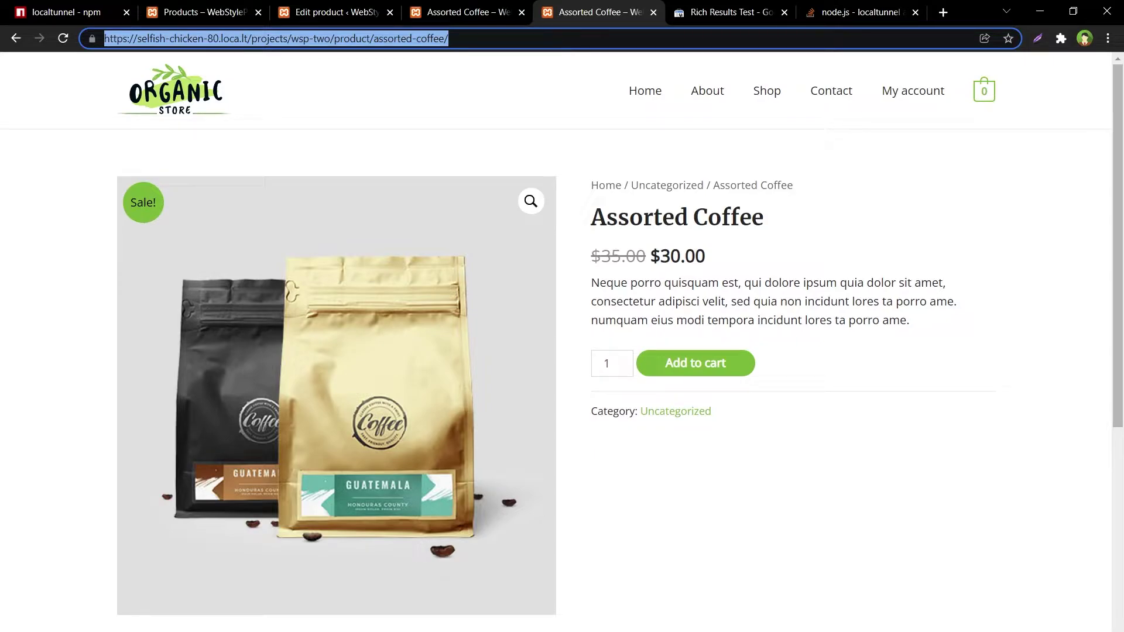
pyautogui.rightClick(602, 35)
pyautogui.click(667, 136)
pyautogui.click(736, 20)
# Paste the tunnelled Assorted Coffee URL into Rich Results Test and run the test
pyautogui.click(550, 304)
pyautogui.hotkey('ctrl', 'v')
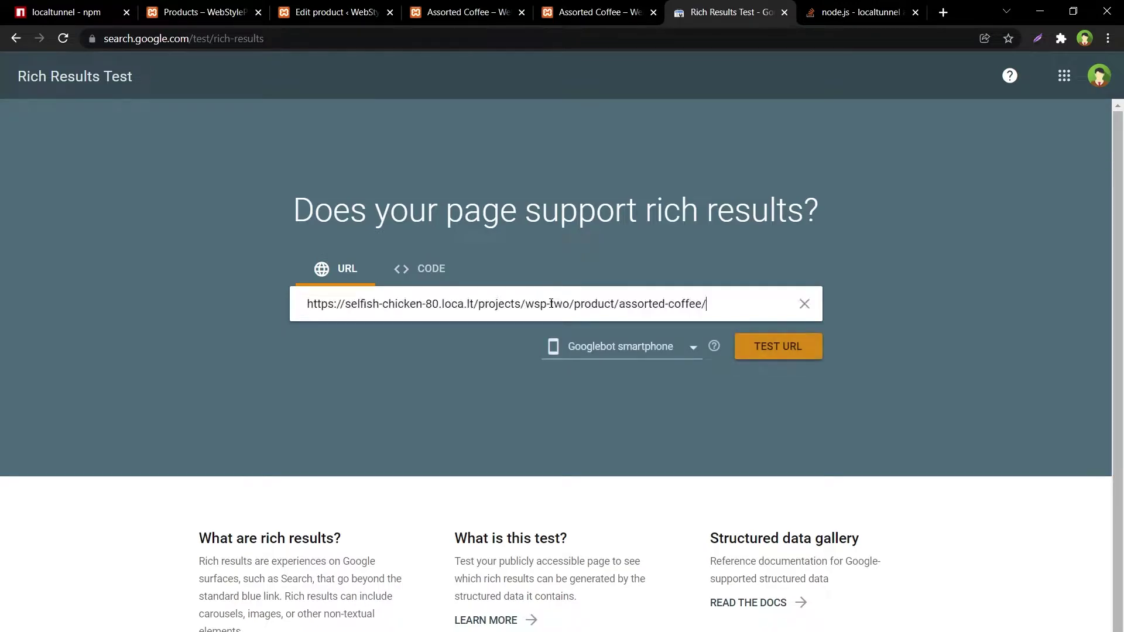
pyautogui.click(781, 348)
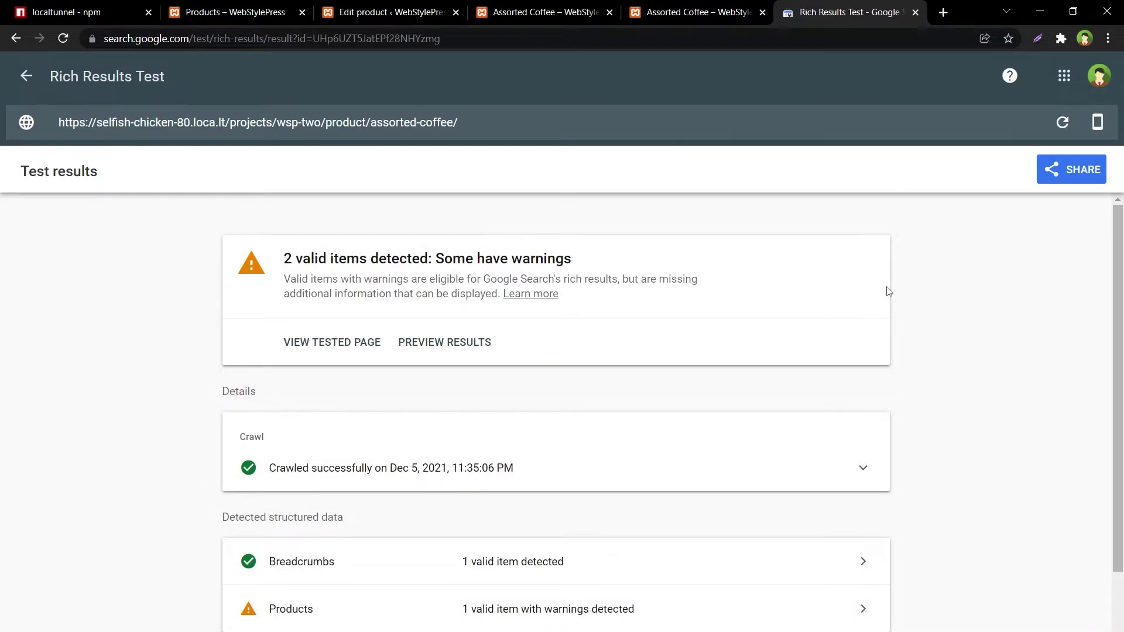
pyautogui.scroll(-1, 883, 349)
pyautogui.scroll(1, 866, 334)
pyautogui.moveTo(405, 258); pyautogui.dragTo(551, 258)
pyautogui.click(123, 403)
pyautogui.scroll(-2, 129, 415)
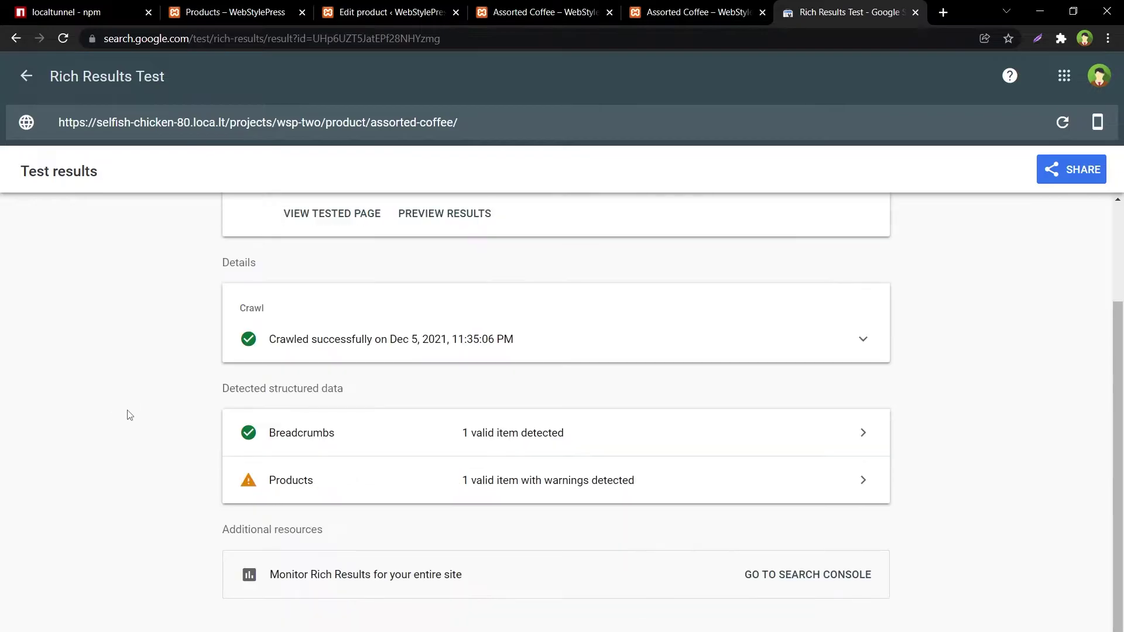
# Open the Products result and read Assorted Coffee's 6 warnings, then return to the product page
pyautogui.click(829, 484)
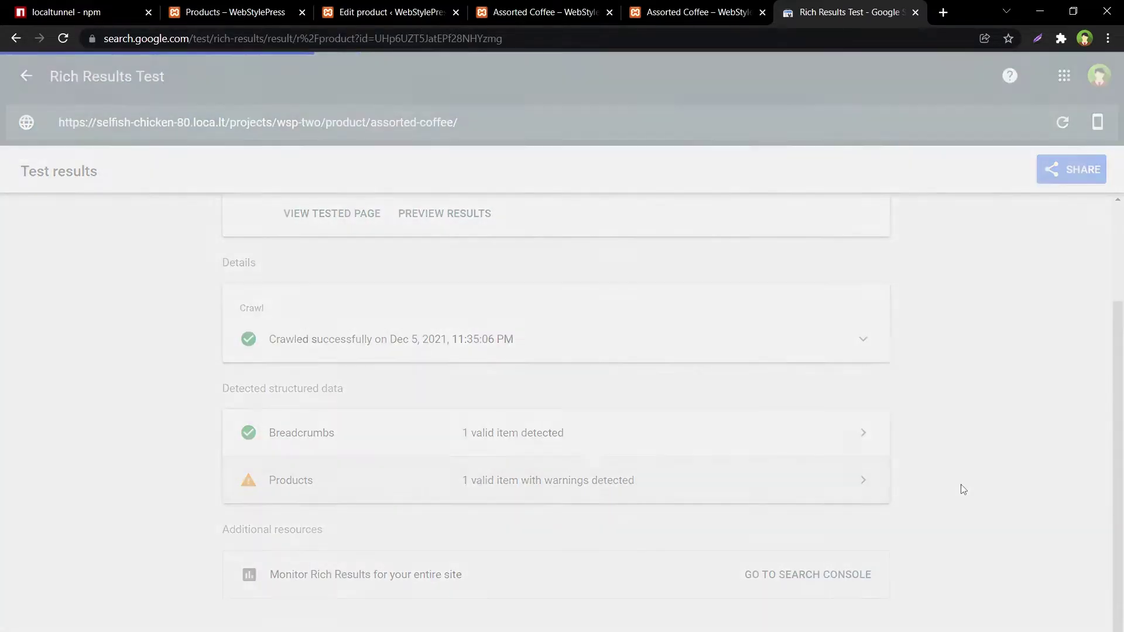
pyautogui.scroll(-1, 889, 403)
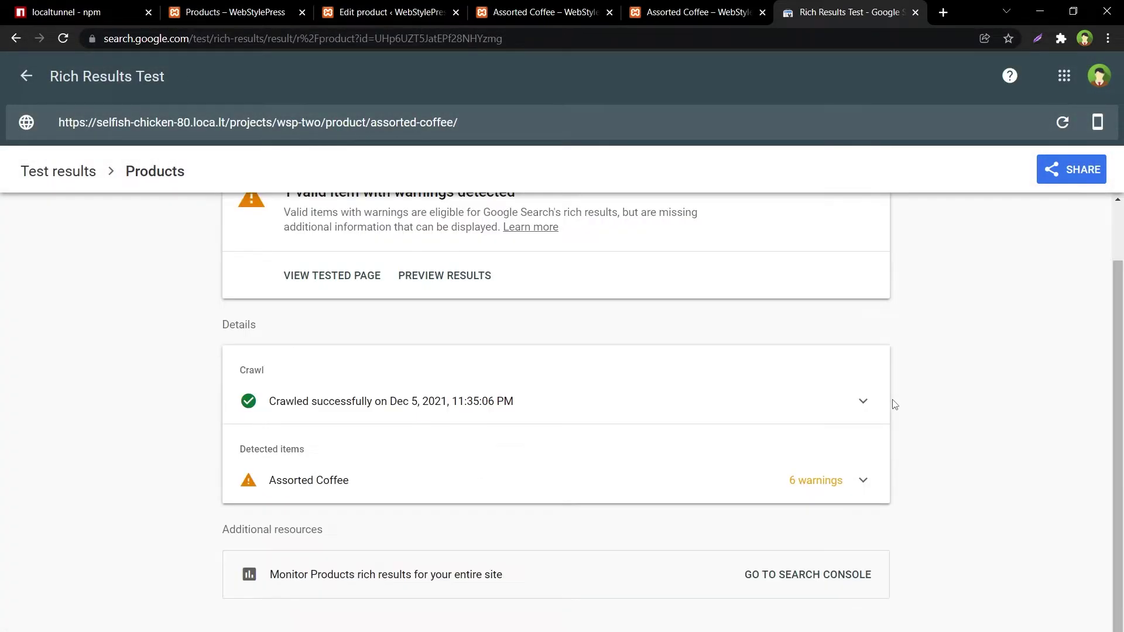
pyautogui.click(769, 484)
pyautogui.scroll(-4, 940, 467)
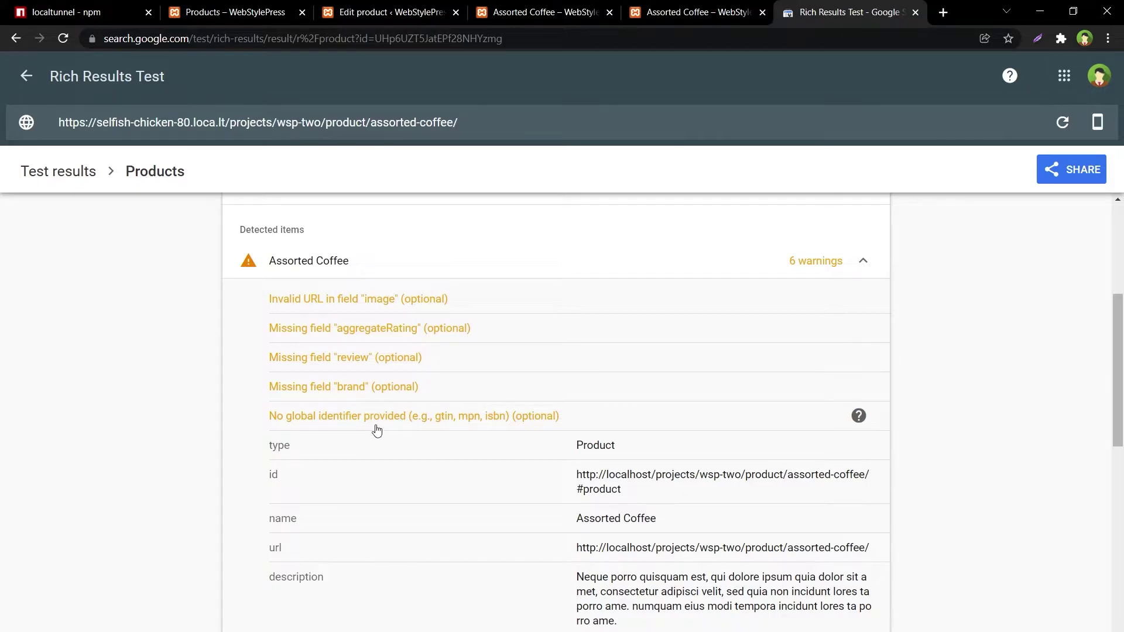
pyautogui.scroll(1, 431, 432)
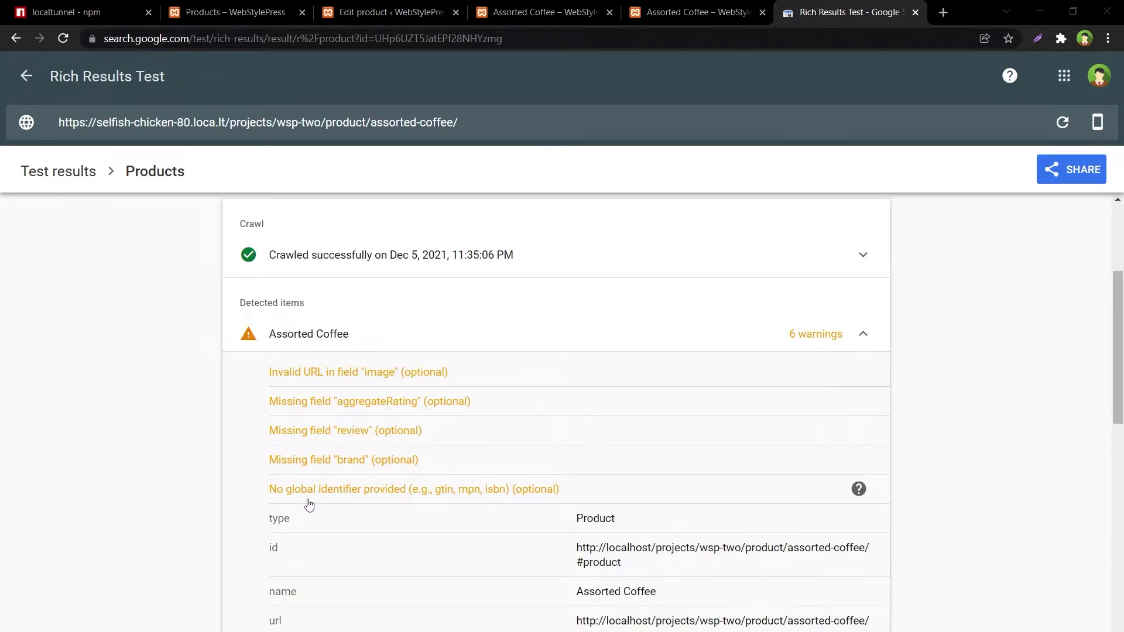
pyautogui.click(706, 13)
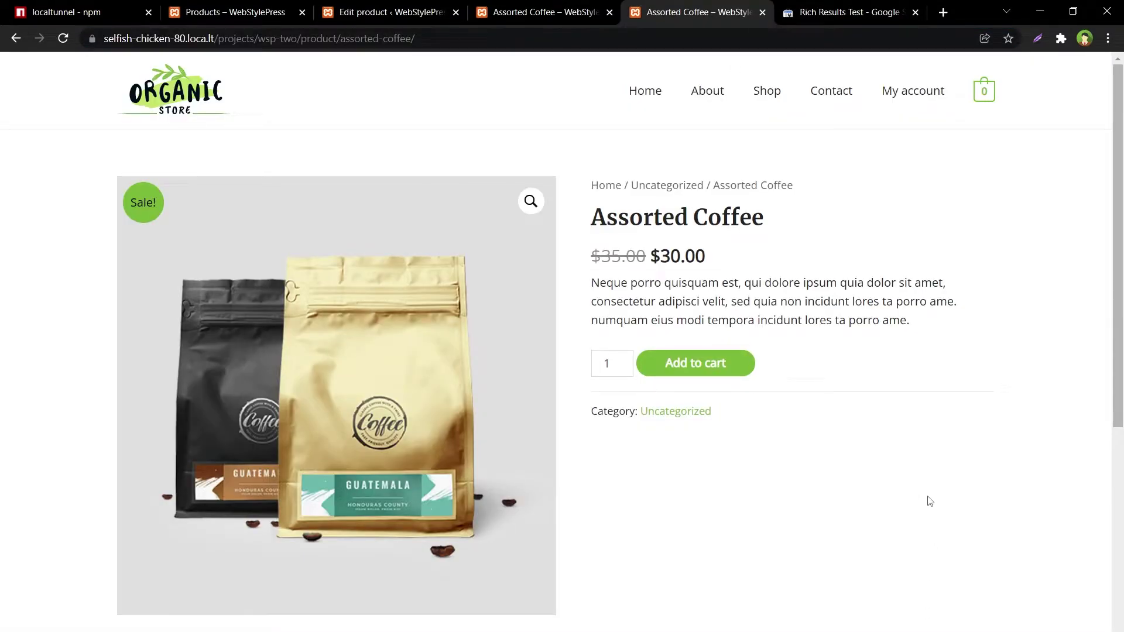
# Post a five-star 'Good product' review on Assorted Coffee, then go to its edit screen
pyautogui.click(532, 6)
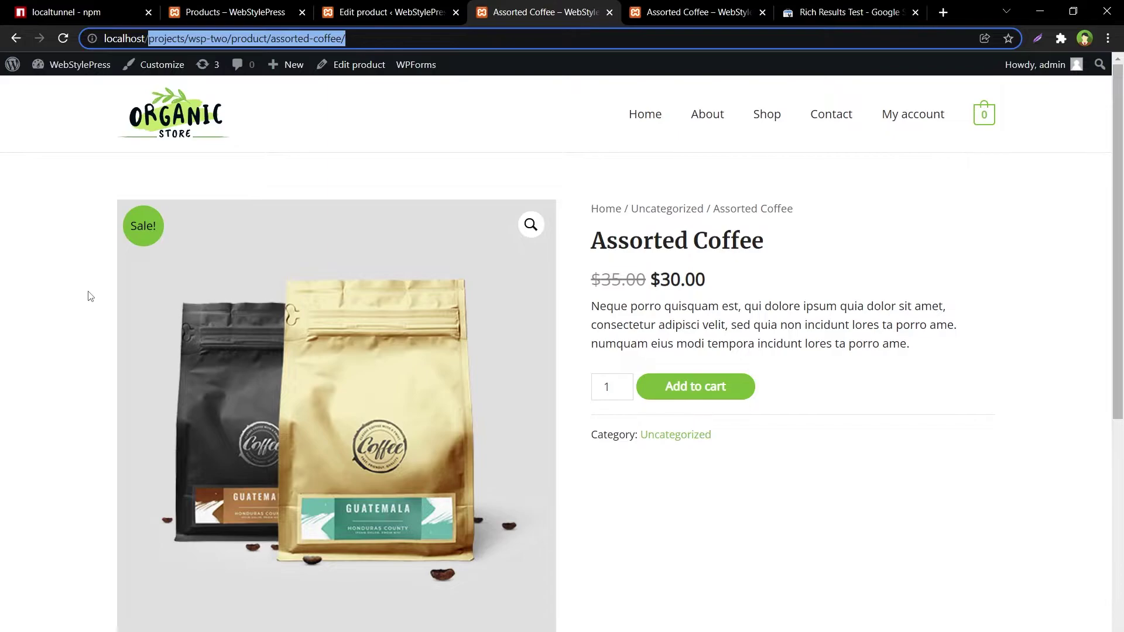
pyautogui.click(73, 310)
pyautogui.scroll(-7, 69, 333)
pyautogui.scroll(2, 140, 369)
pyautogui.click(223, 386)
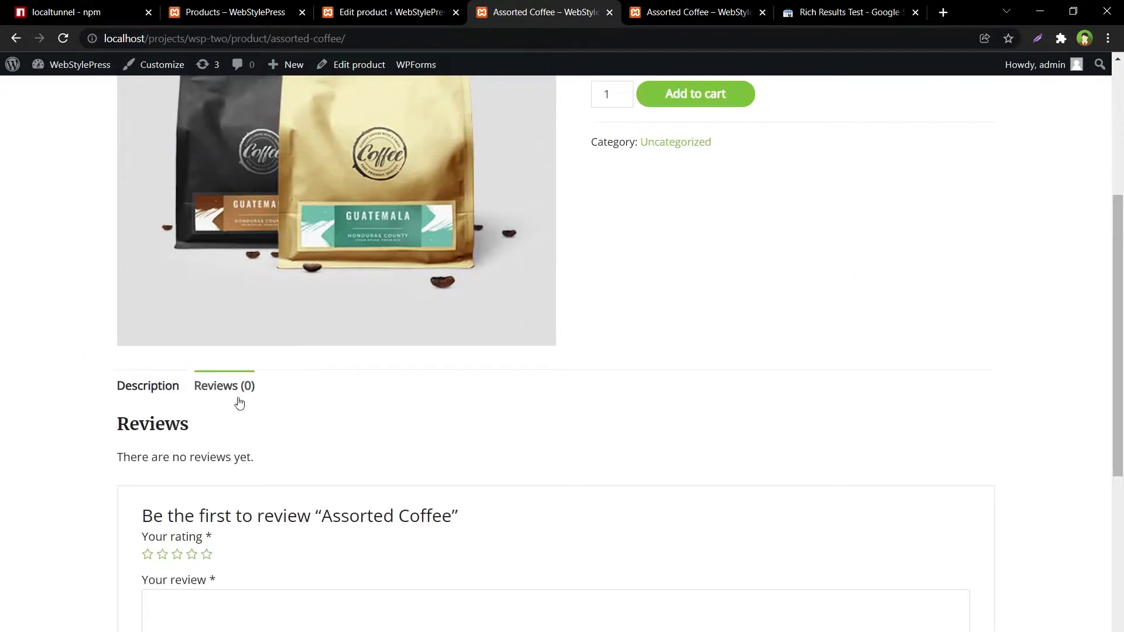
pyautogui.scroll(-2, 594, 414)
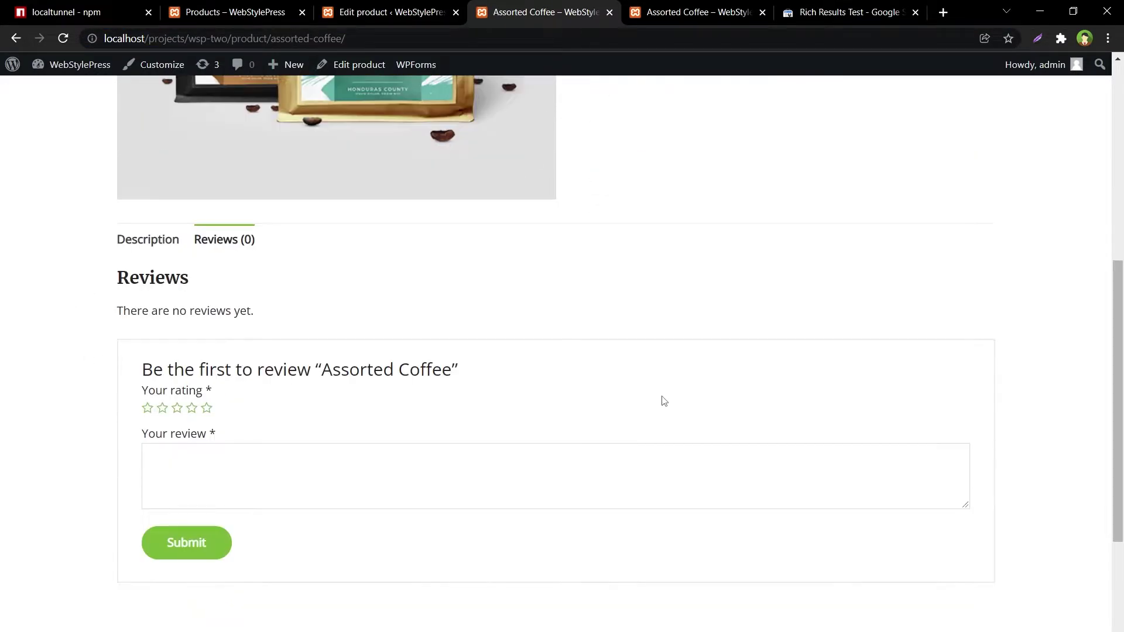
pyautogui.click(206, 408)
pyautogui.click(317, 476)
pyautogui.write('Good product')
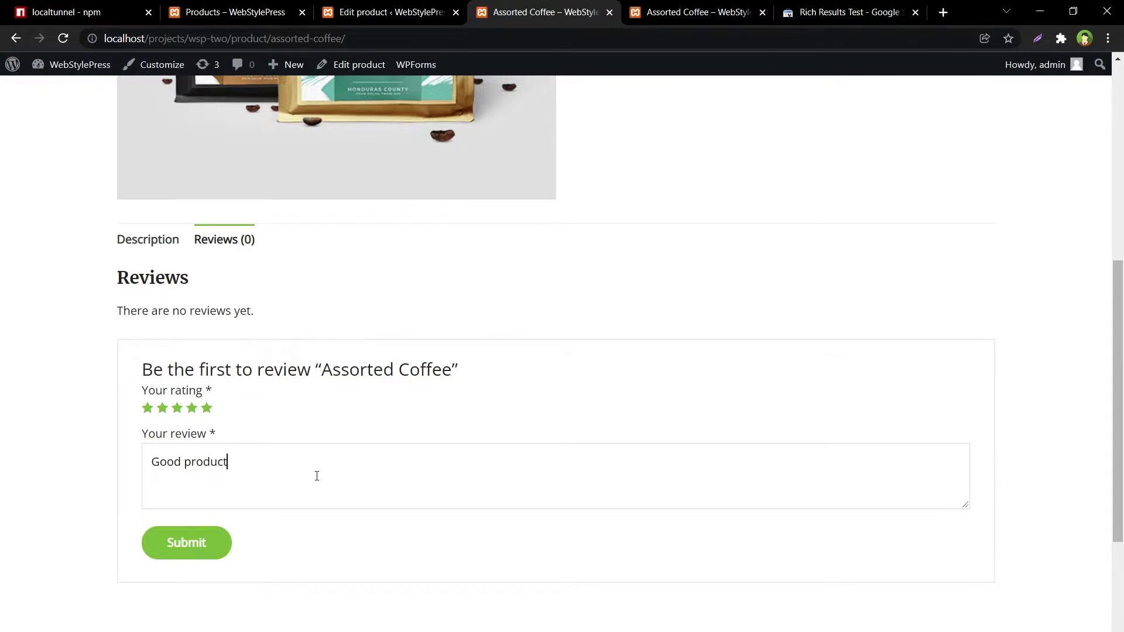
pyautogui.click(164, 542)
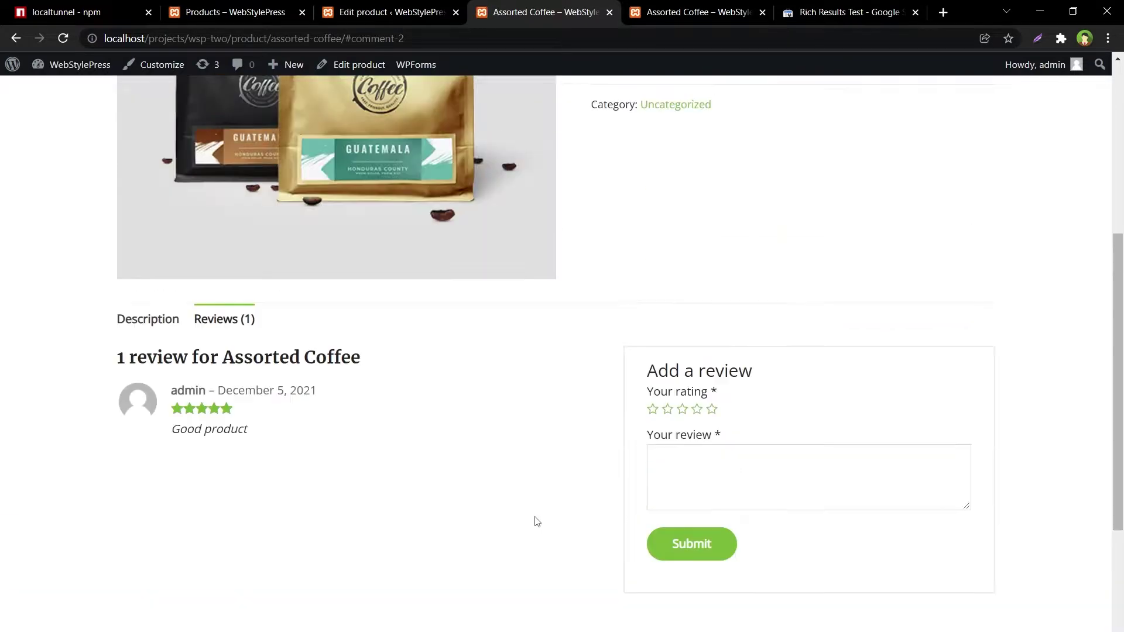
pyautogui.click(386, 12)
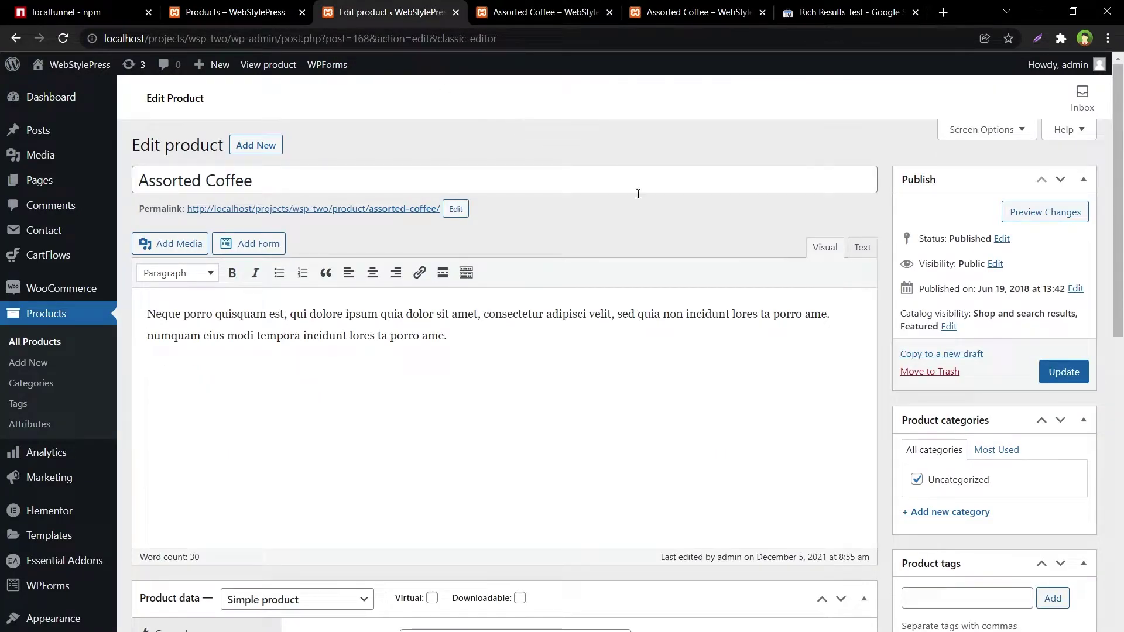
pyautogui.scroll(-10, 639, 213)
pyautogui.scroll(5, 642, 223)
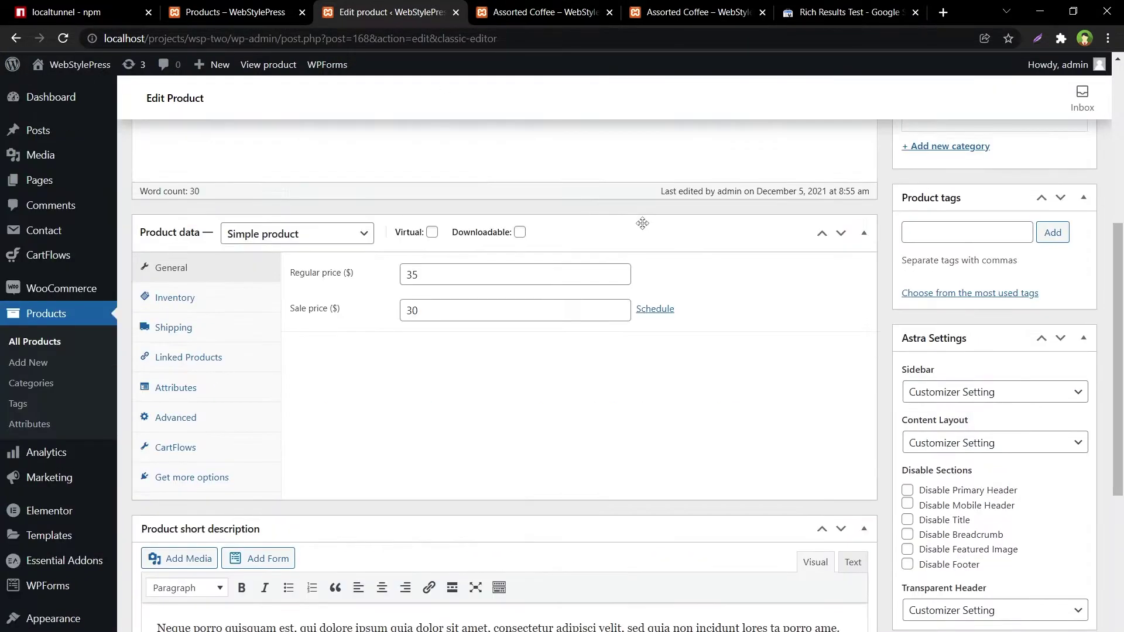
pyautogui.click(184, 302)
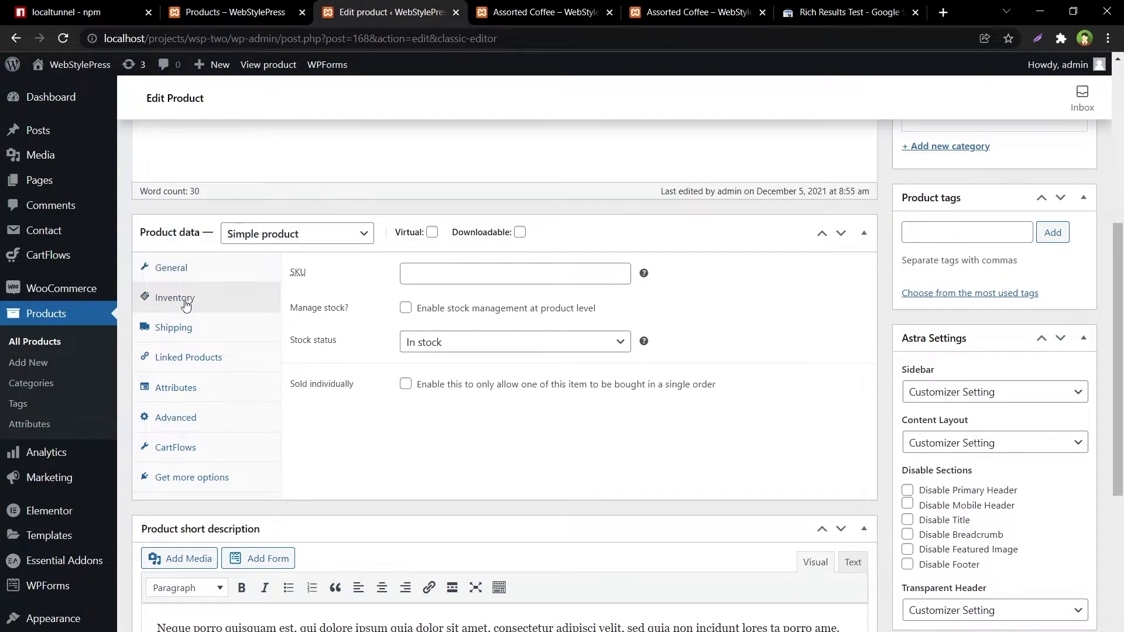
pyautogui.click(436, 277)
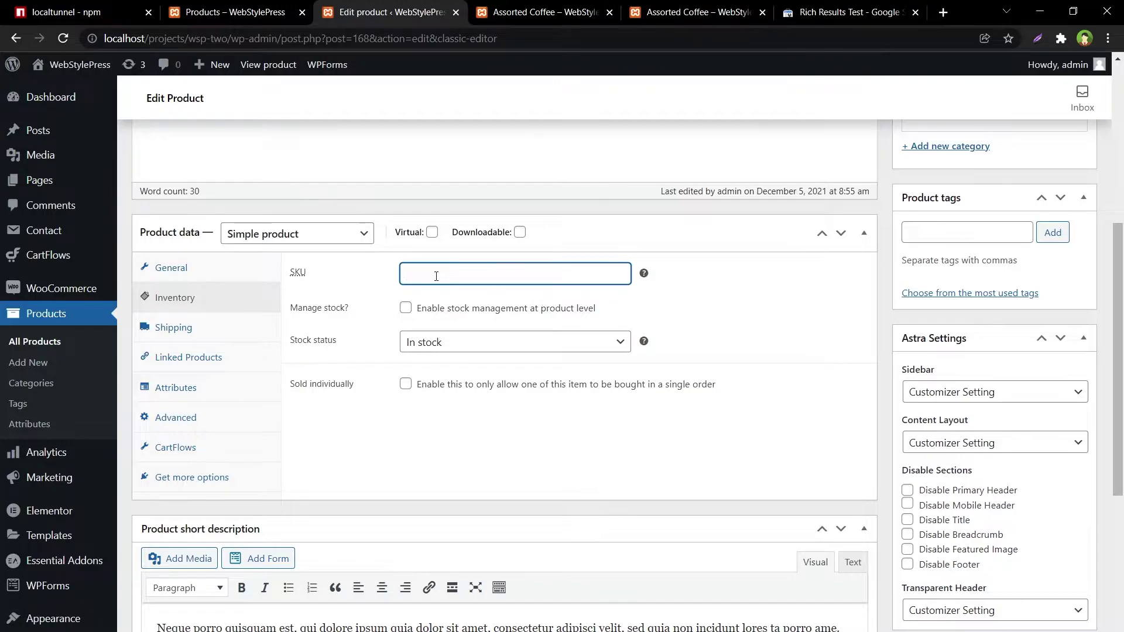
pyautogui.write('45765587658768768')
pyautogui.scroll(6, 832, 364)
pyautogui.click(1069, 381)
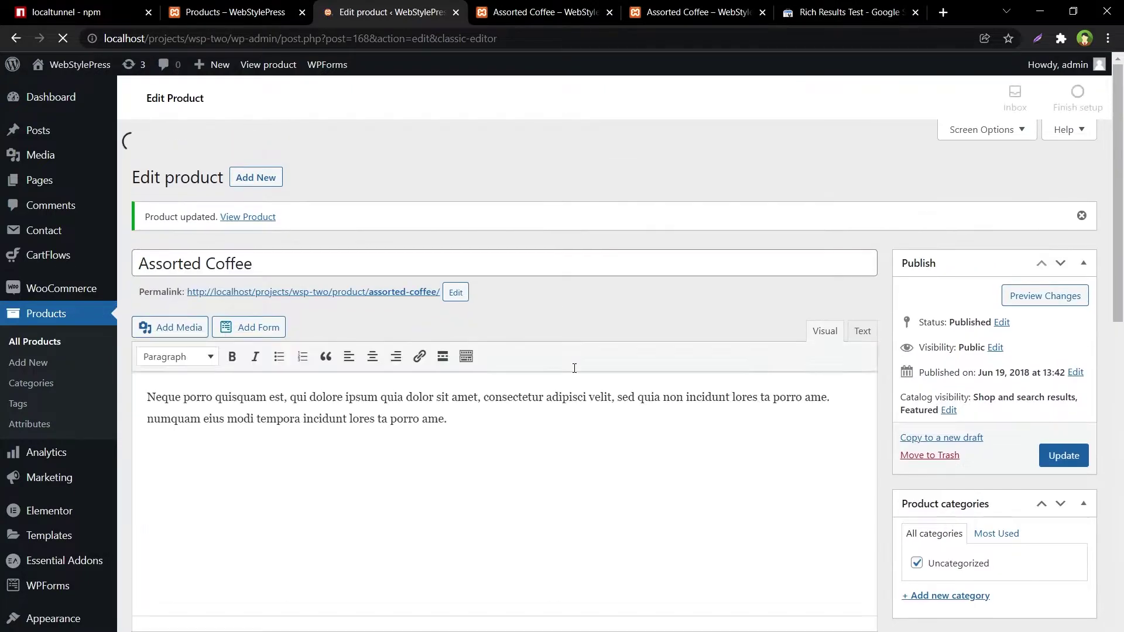
pyautogui.scroll(-7, 575, 368)
pyautogui.click(193, 354)
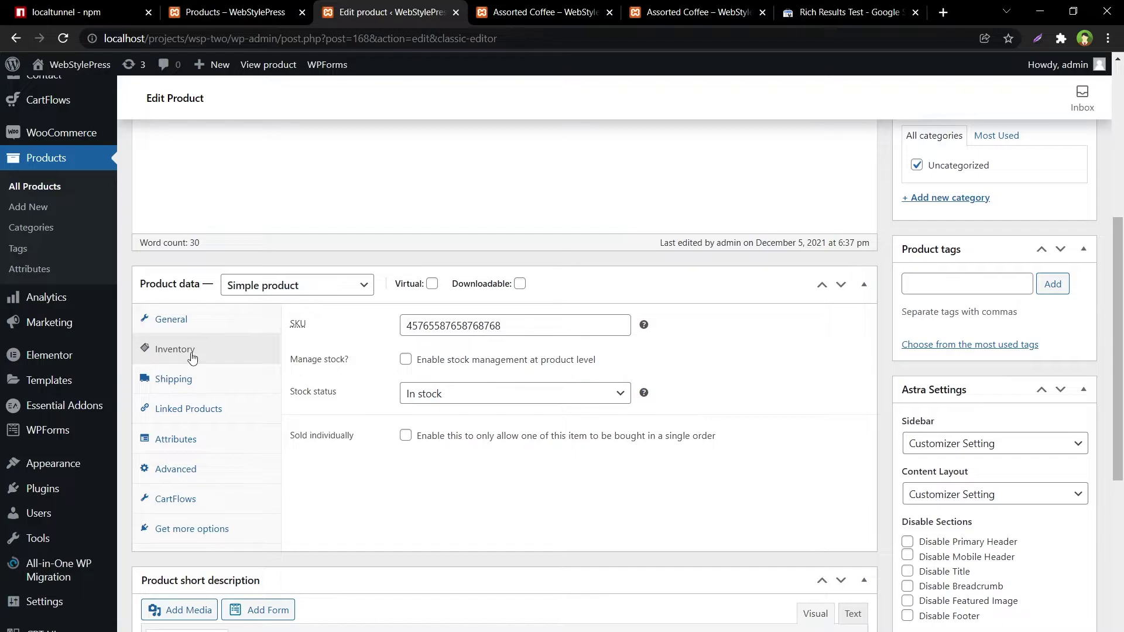
# Reload the loca.lt Assorted Coffee page and check it shows the new SKU and review
pyautogui.click(195, 320)
pyautogui.click(523, 14)
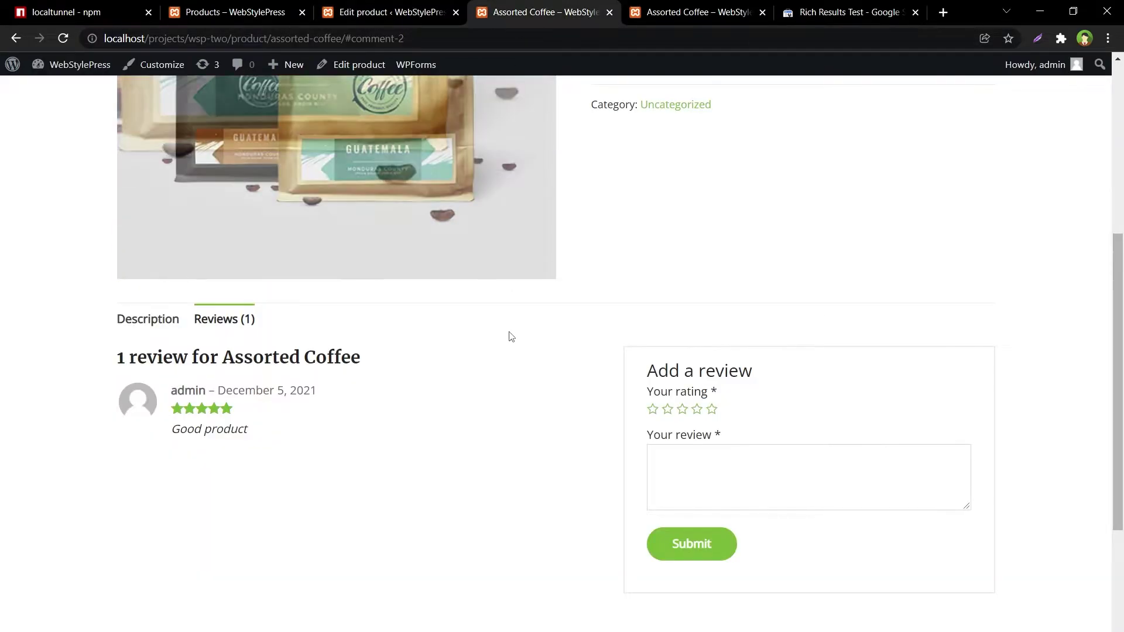
pyautogui.scroll(6, 545, 386)
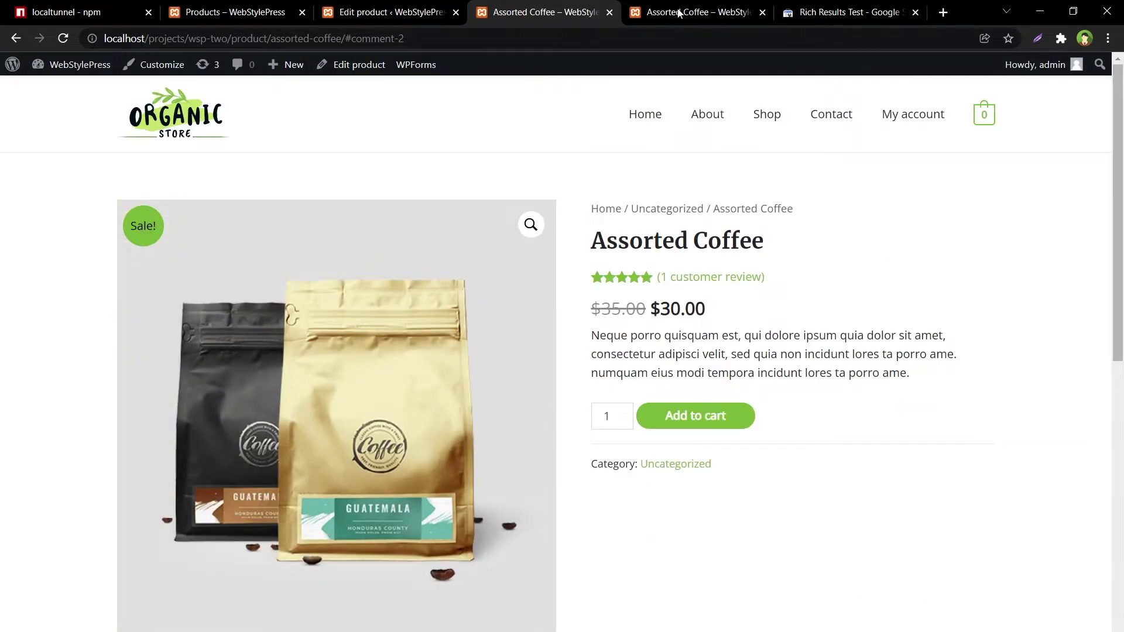
pyautogui.click(679, 12)
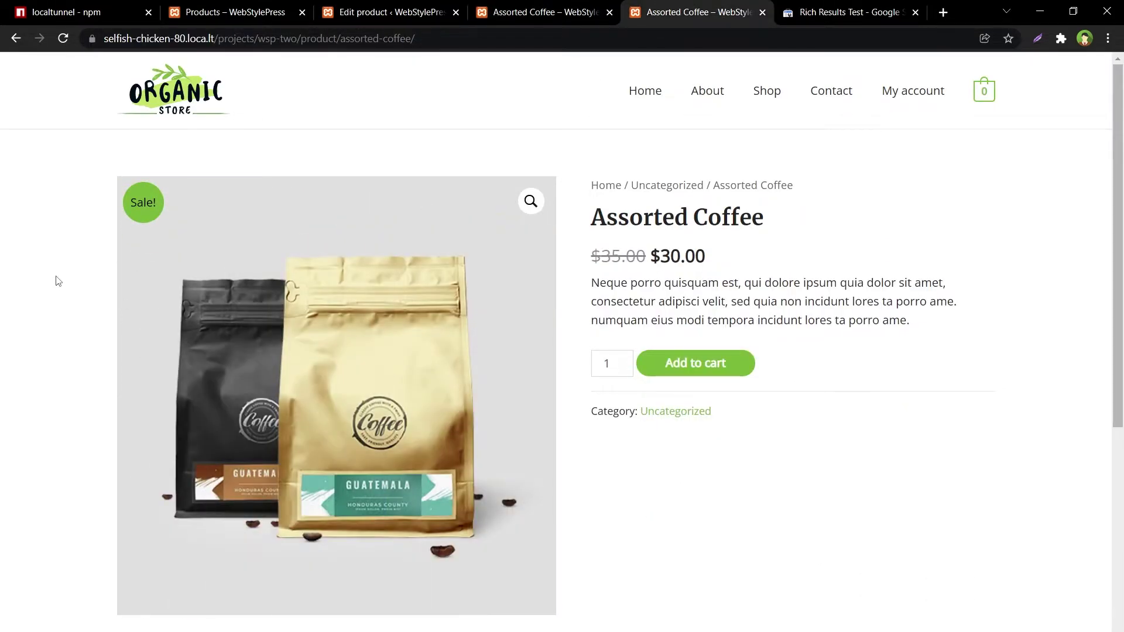
pyautogui.press('F5')
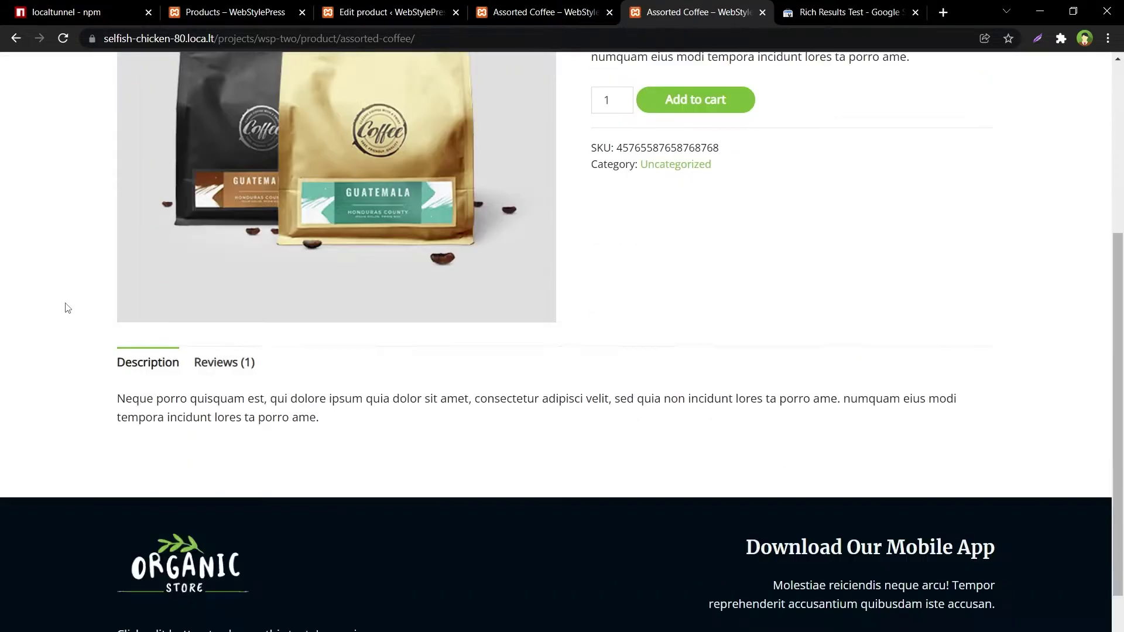
pyautogui.click(226, 363)
pyautogui.scroll(-4, 480, 424)
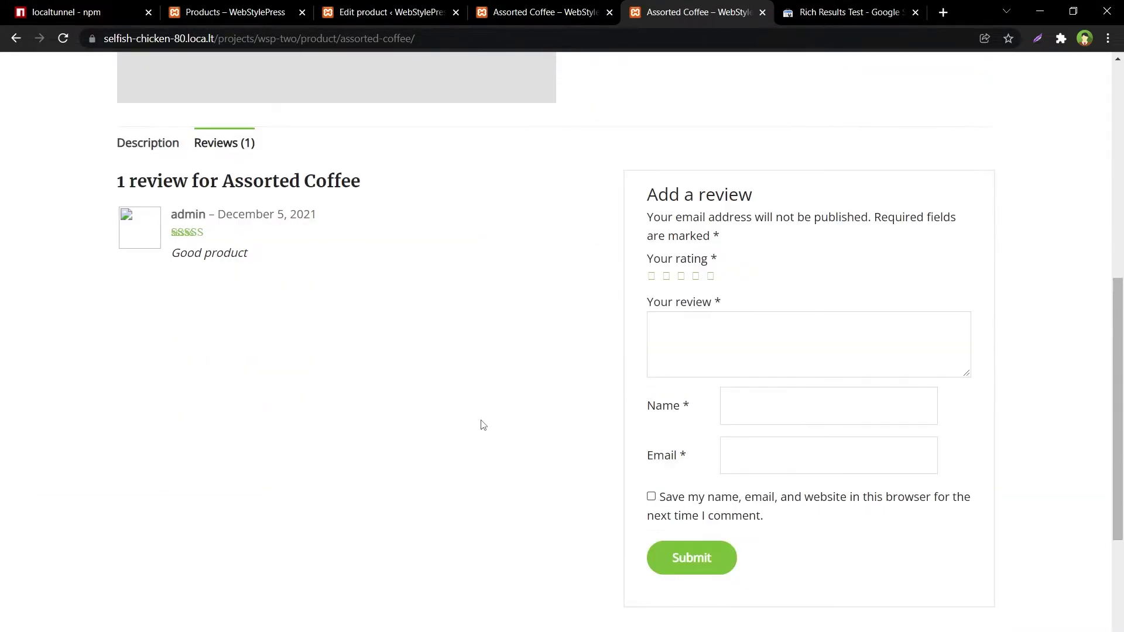
pyautogui.scroll(5, 480, 425)
pyautogui.click(148, 433)
pyautogui.scroll(3, 60, 453)
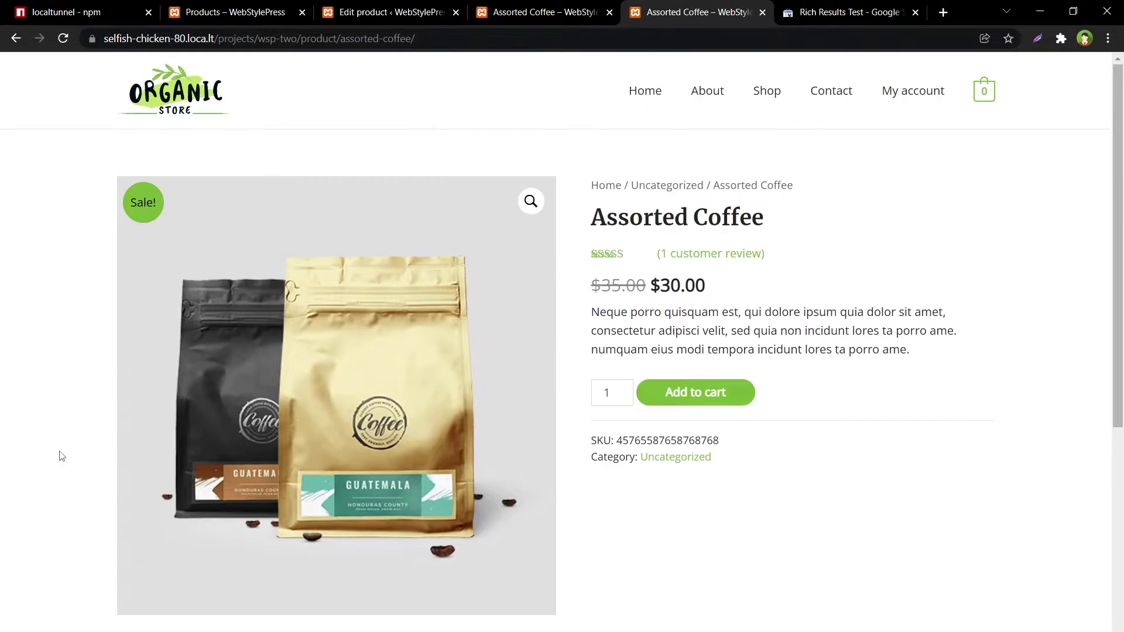
# Retest the Assorted Coffee URL and expand its Products item to read the 4 remaining warnings
pyautogui.click(838, 17)
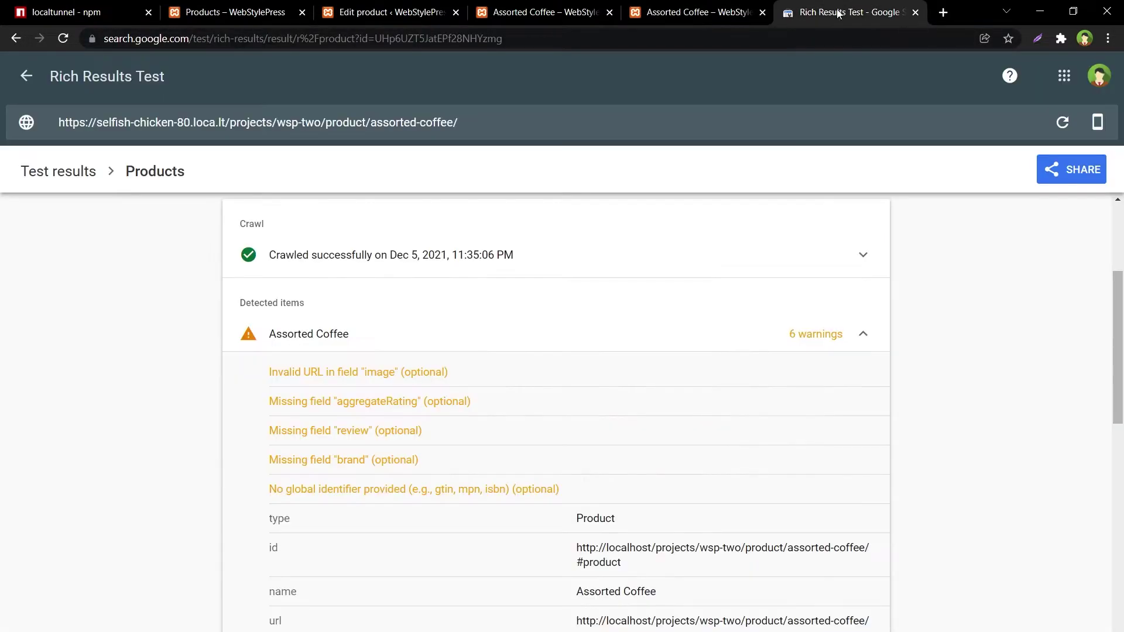
pyautogui.click(1061, 123)
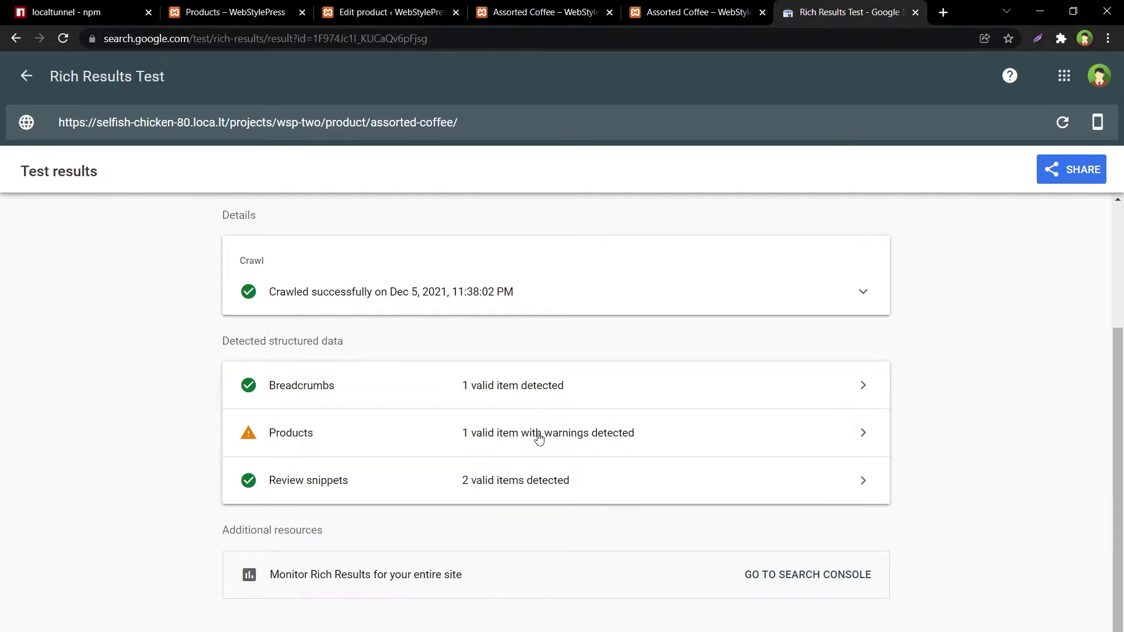
pyautogui.click(772, 432)
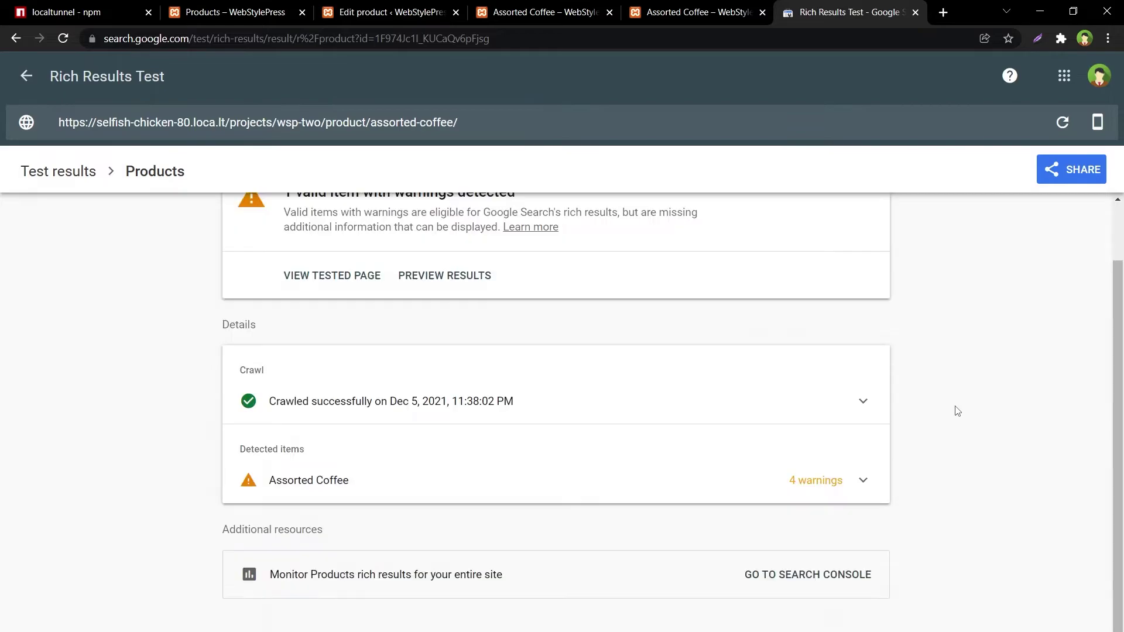
pyautogui.click(798, 481)
pyautogui.scroll(-3, 948, 474)
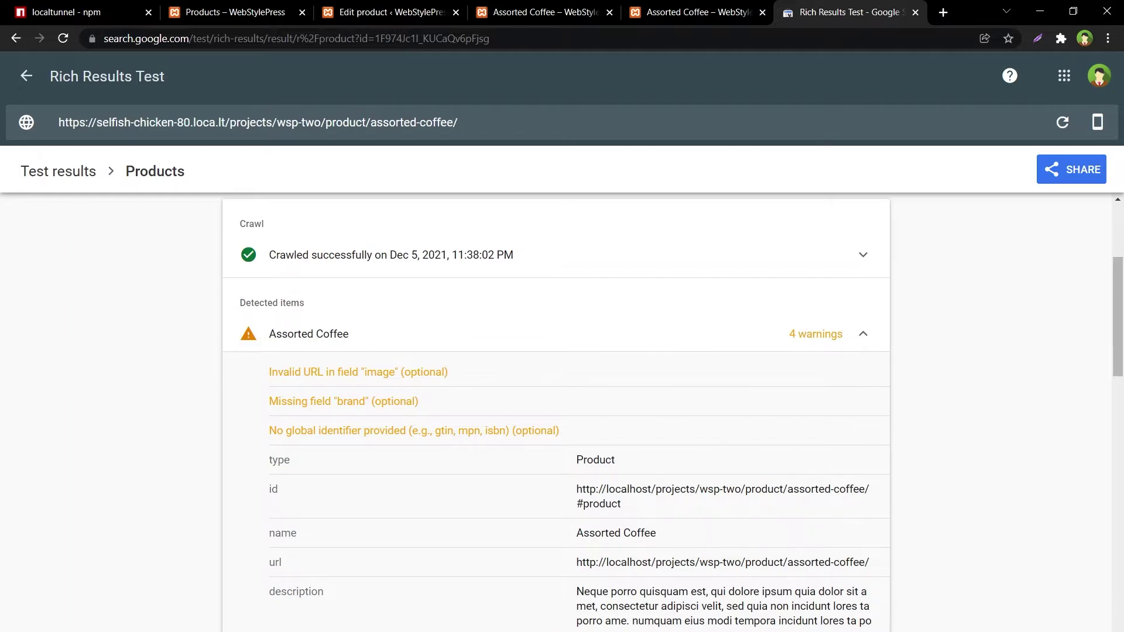
pyautogui.moveTo(343, 414)
# Delete the only review on Assorted Coffee from its product editor
pyautogui.hotkey('ctrl', '3')
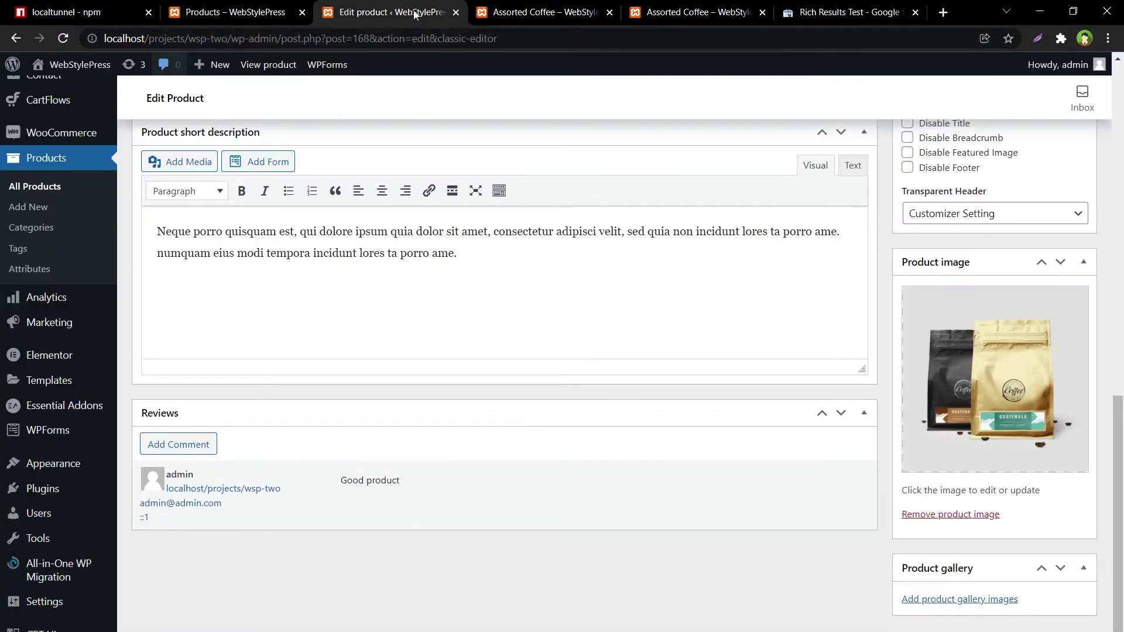
pyautogui.scroll(10, 576, 311)
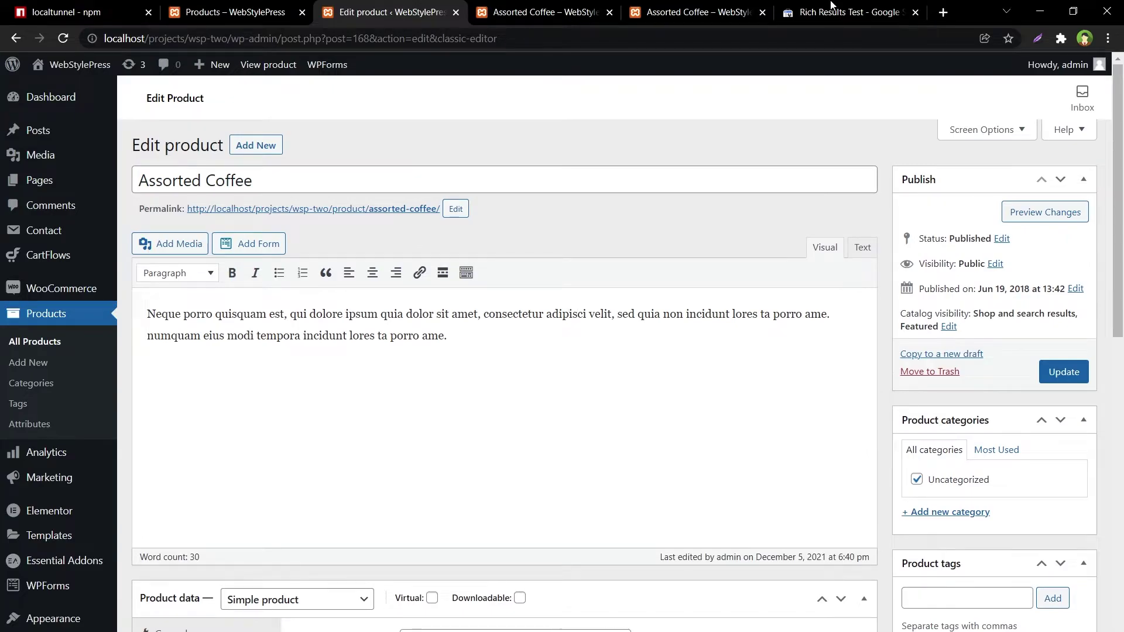
pyautogui.hotkey('ctrl', '6')
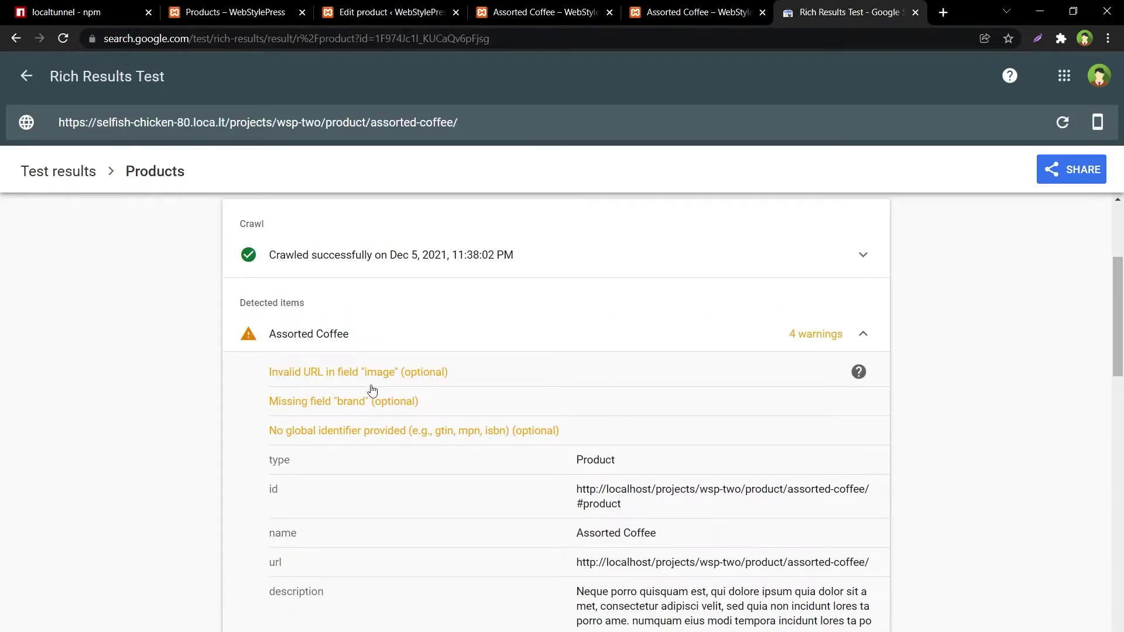
pyautogui.click(391, 11)
pyautogui.scroll(-10, 698, 373)
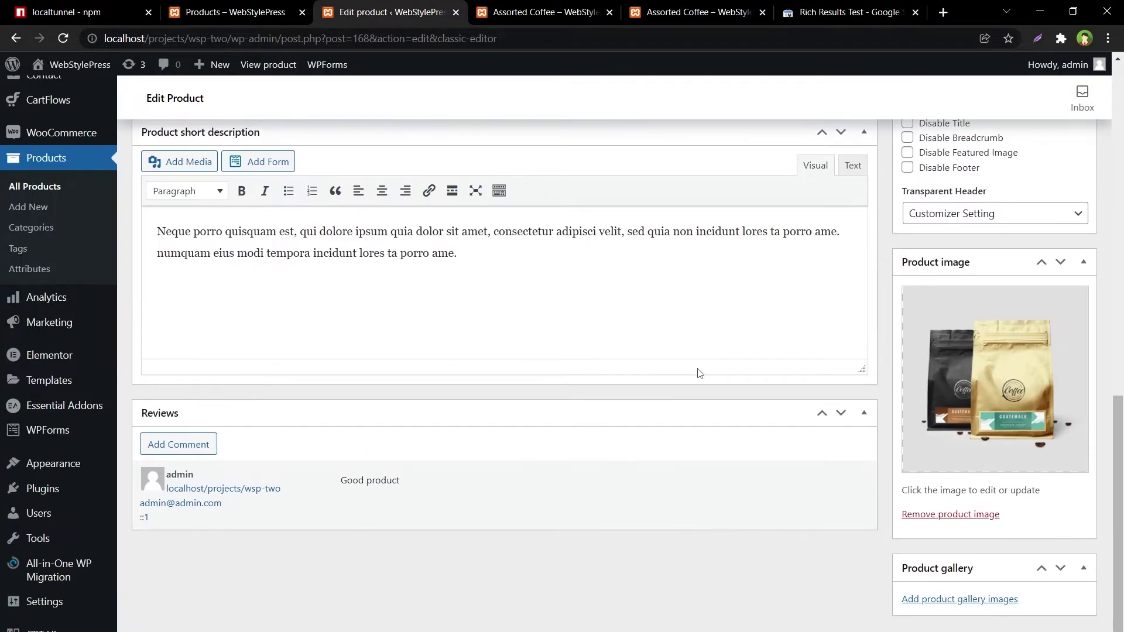
pyautogui.moveTo(304, 492)
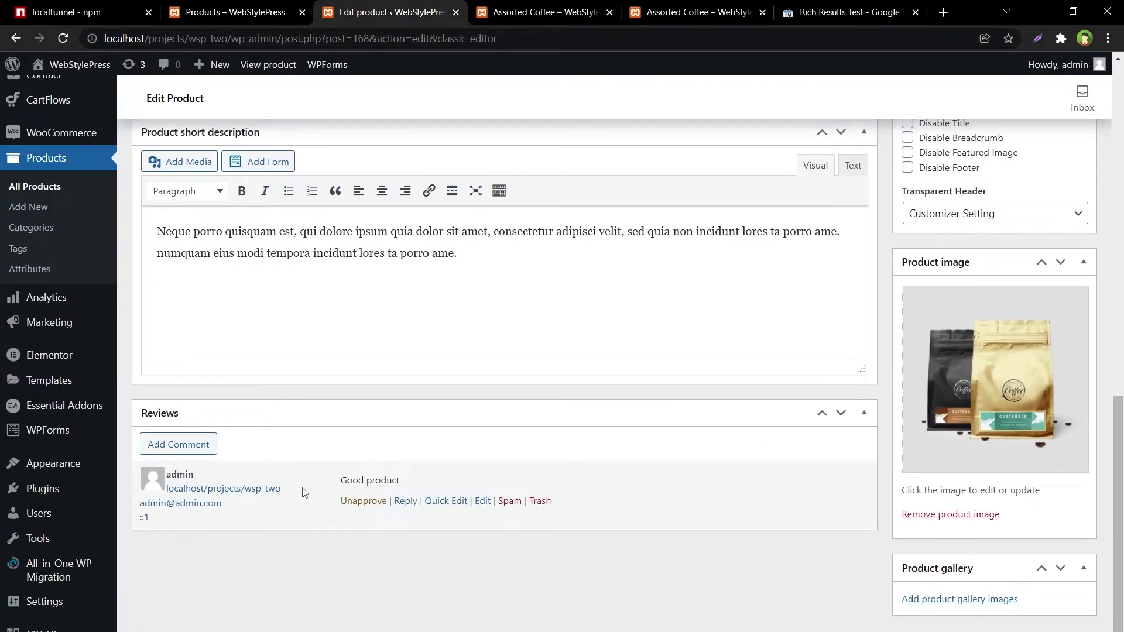
pyautogui.click(536, 501)
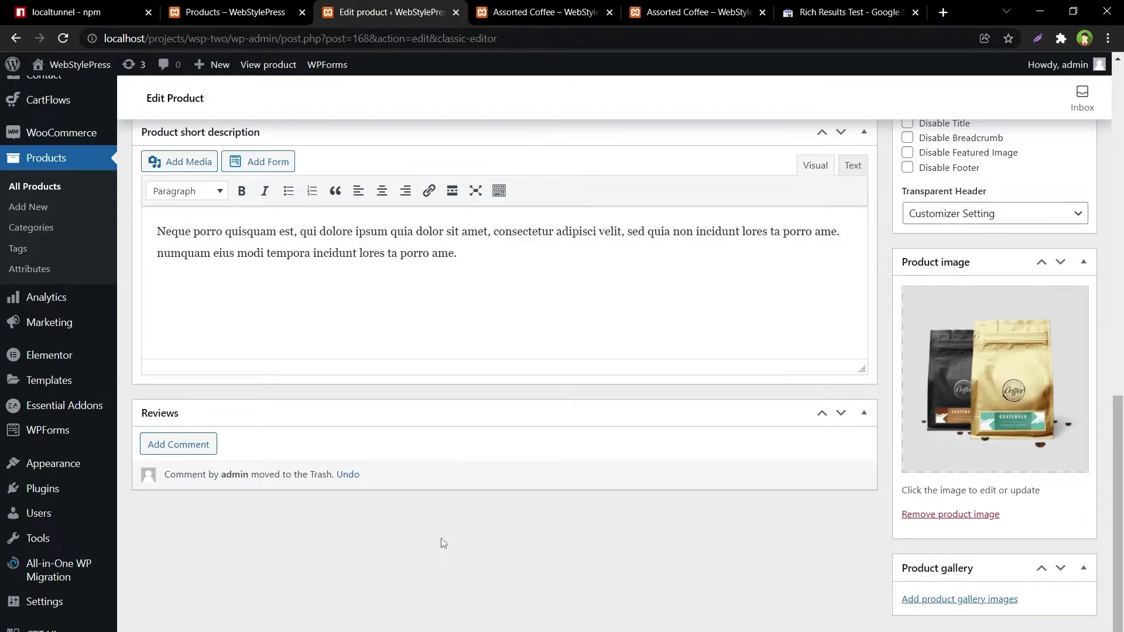
pyautogui.scroll(15, 442, 526)
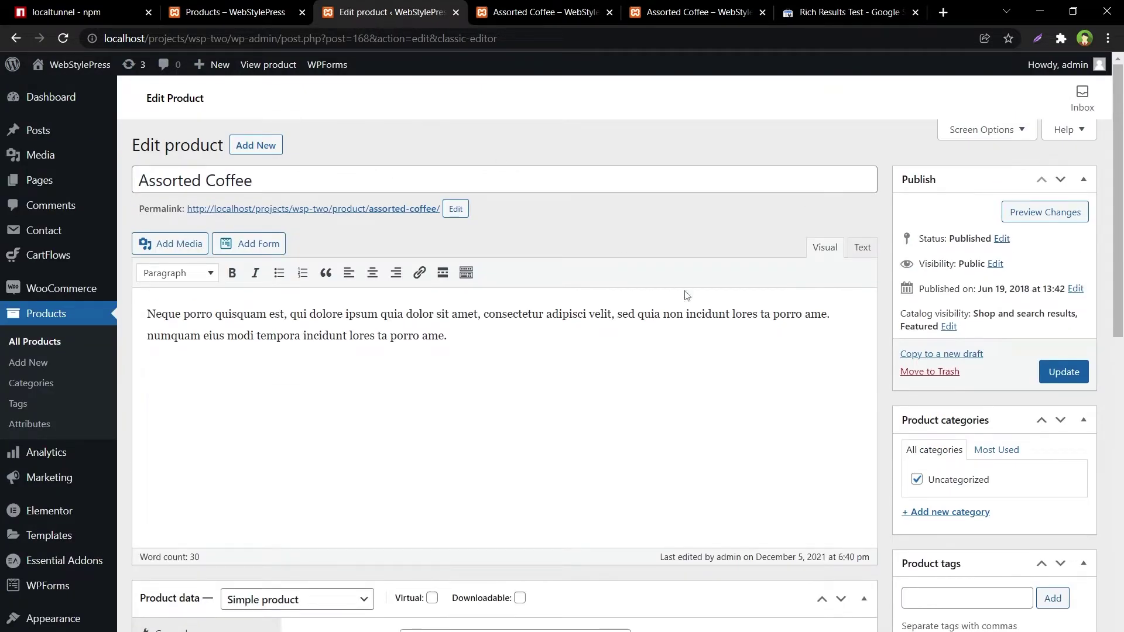
pyautogui.scroll(-7, 687, 295)
# Clear the Assorted Coffee SKU on the Inventory tab and update the product
pyautogui.click(196, 226)
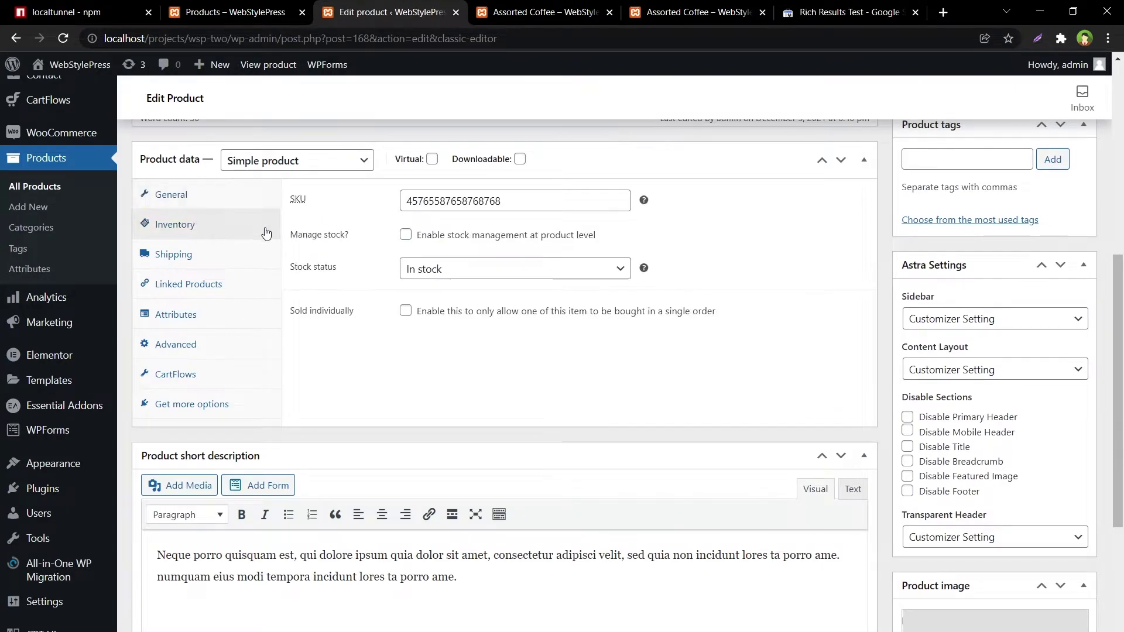
pyautogui.doubleClick(409, 200)
pyautogui.press('BackSpace')
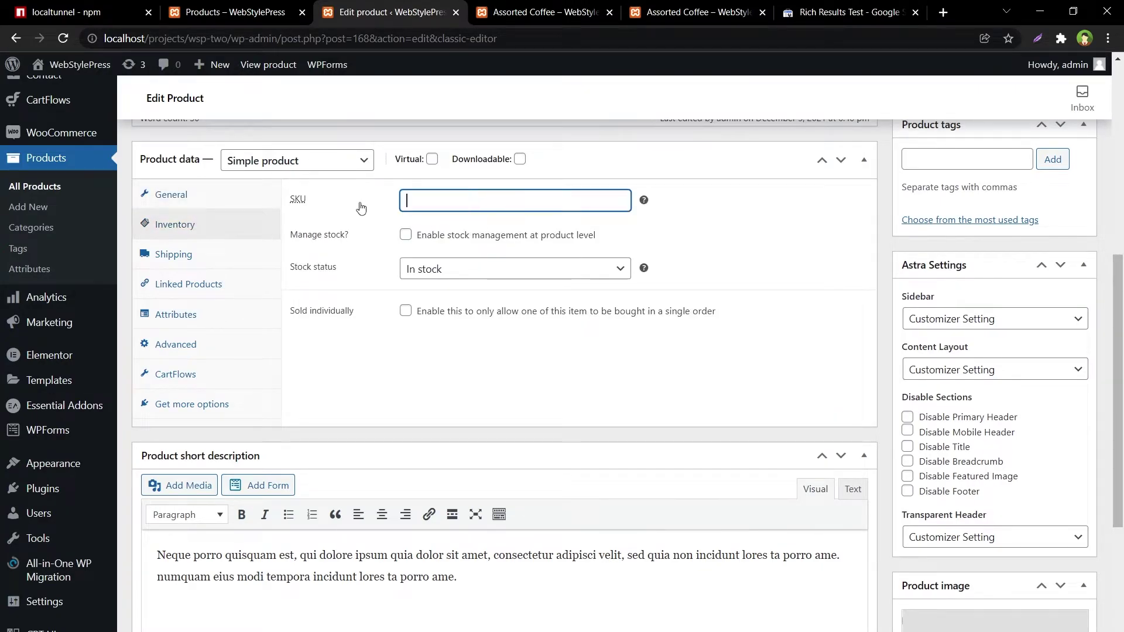
pyautogui.click(784, 348)
pyautogui.scroll(7, 785, 346)
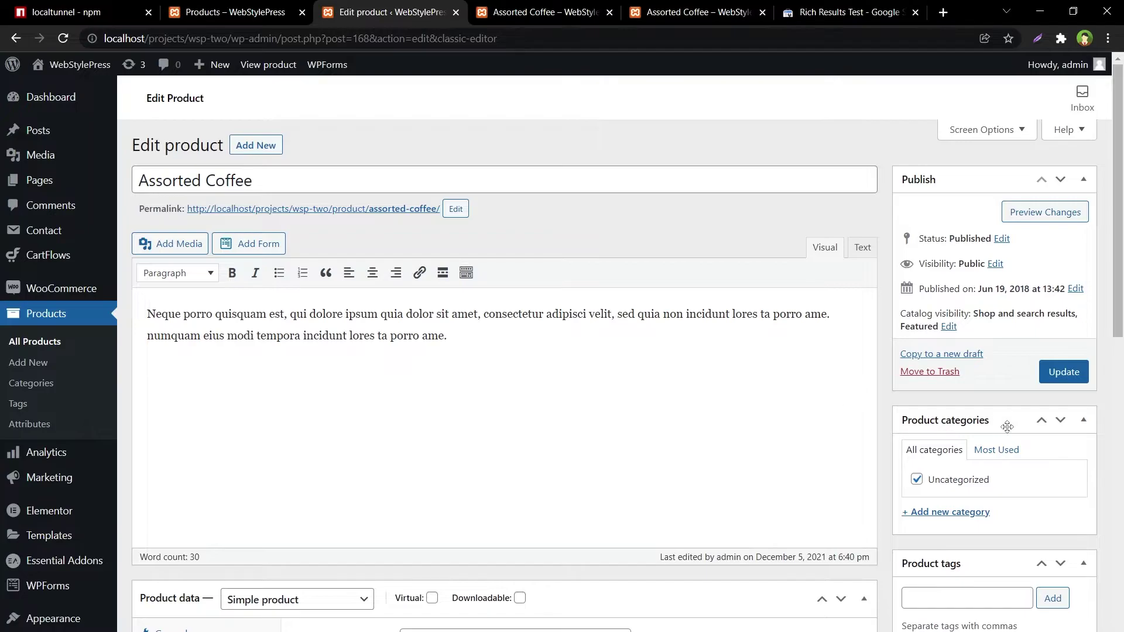
pyautogui.click(1063, 372)
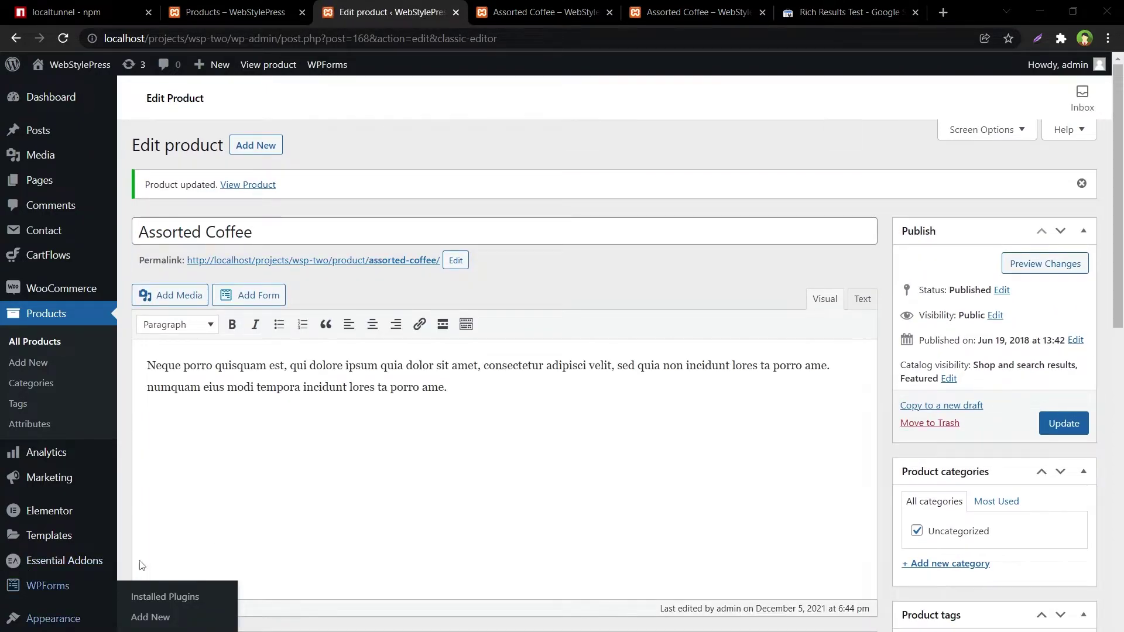
# Search the WordPress plugin directory for 'All In One Schema'
pyautogui.scroll(-5, 386, 485)
pyautogui.moveTo(47, 490)
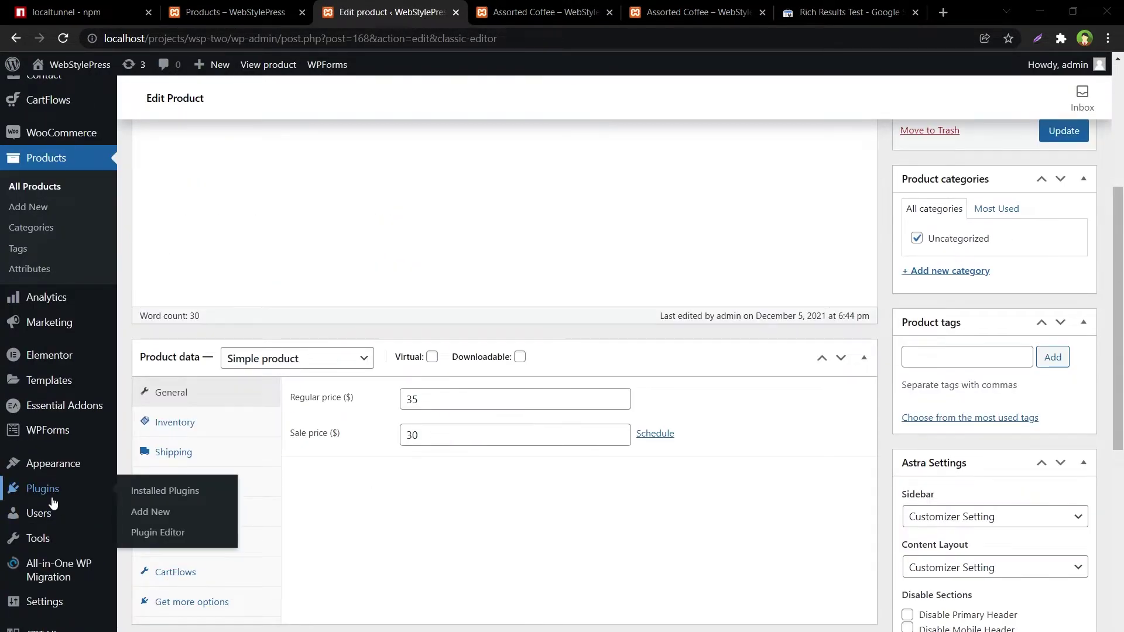
pyautogui.click(200, 494)
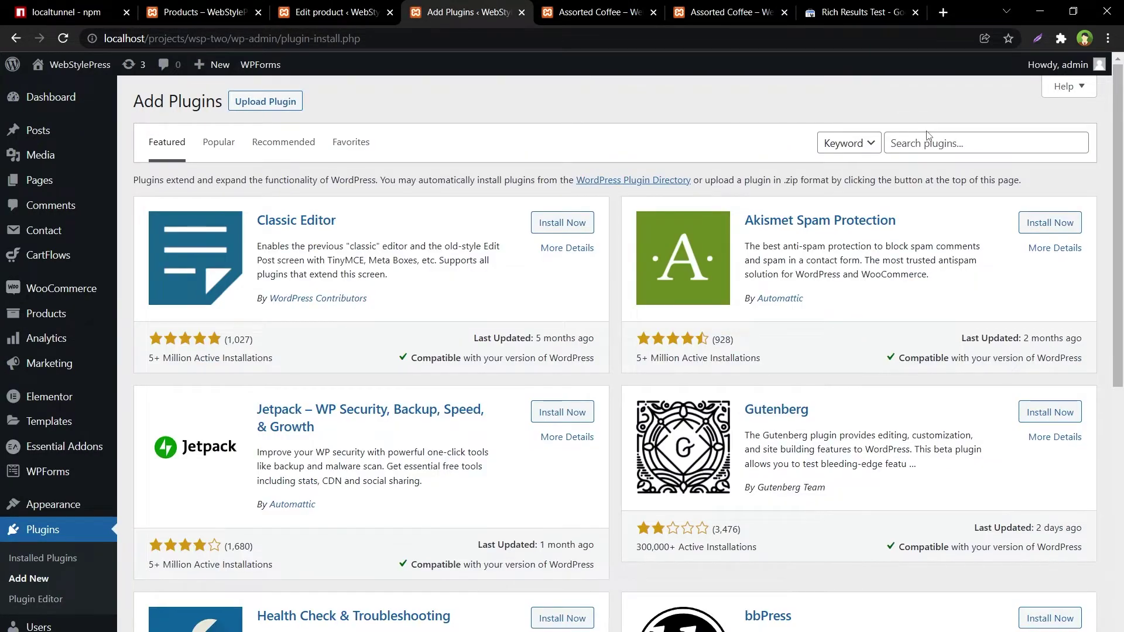
pyautogui.click(943, 140)
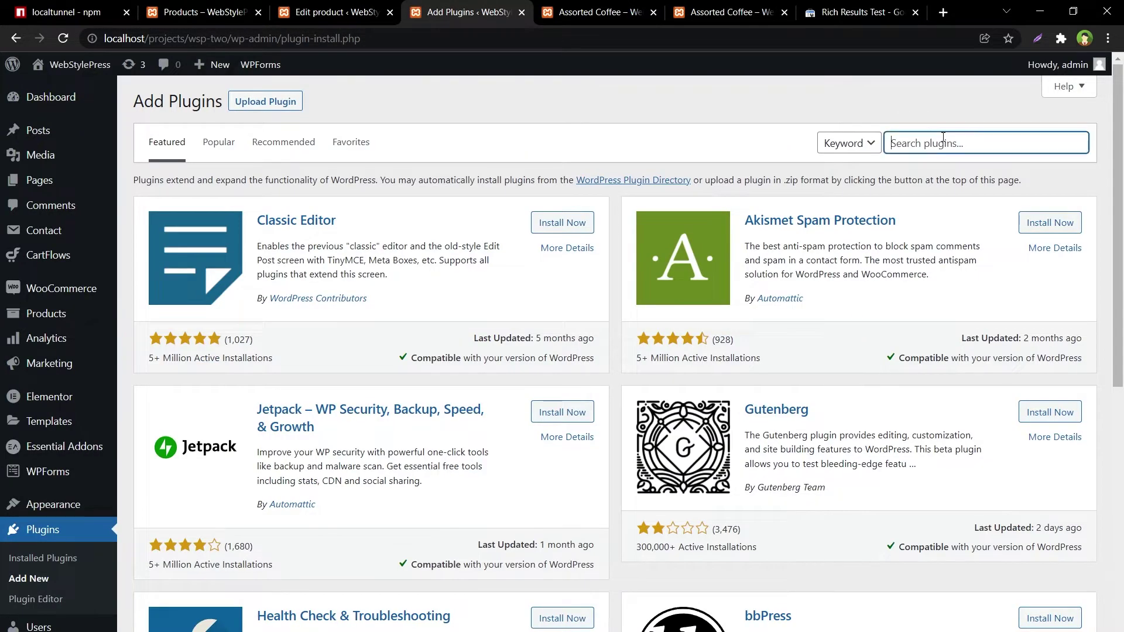
pyautogui.write('All In One Schema')
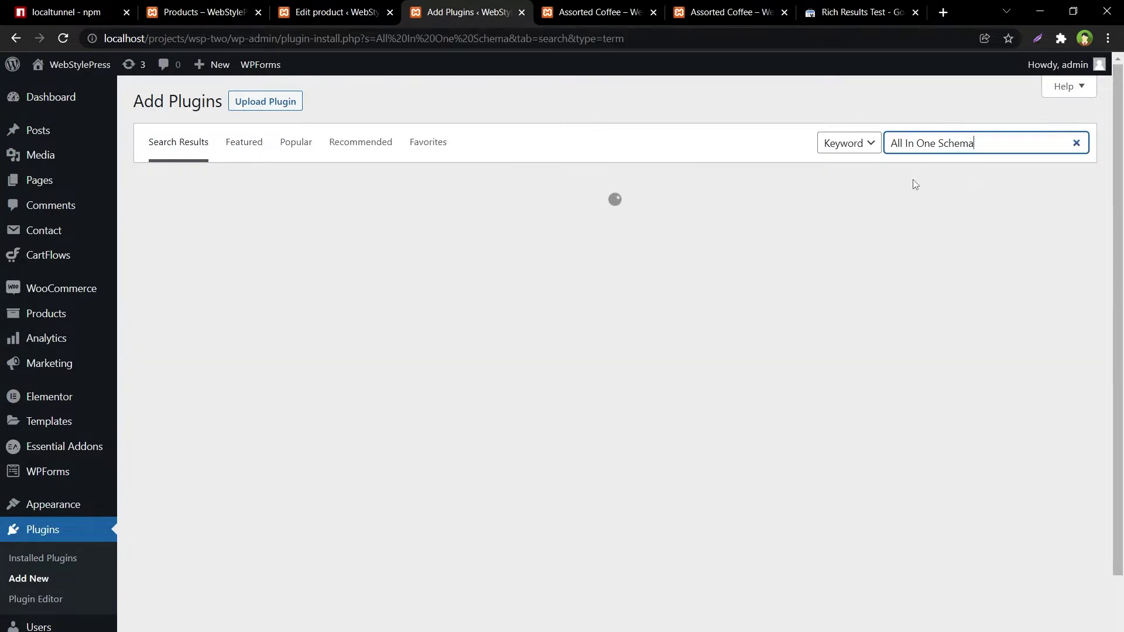
pyautogui.scroll(-5, 927, 234)
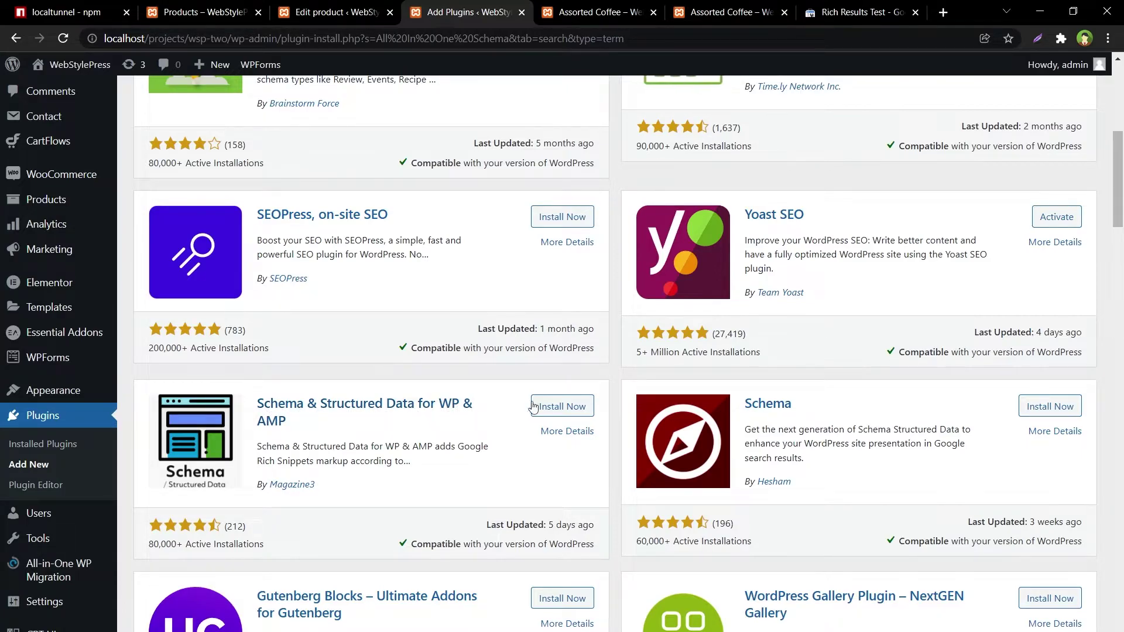
# Install and activate the Schema & Structured Data for WP & AMP plugin
pyautogui.click(559, 406)
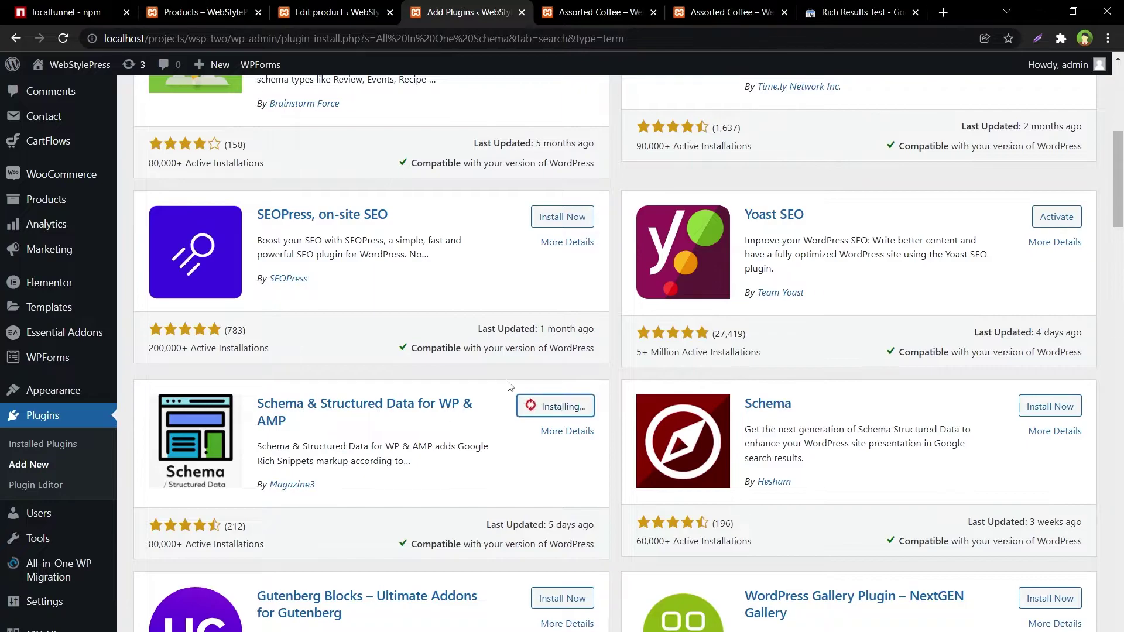
pyautogui.scroll(-5, 471, 376)
pyautogui.scroll(5, 471, 377)
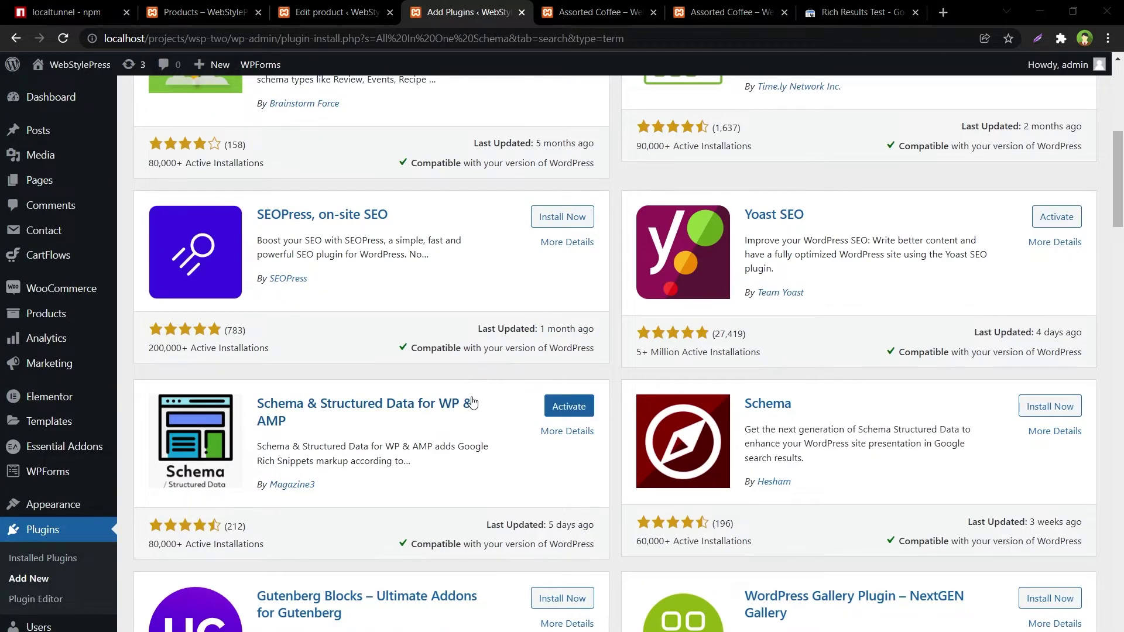
pyautogui.click(582, 412)
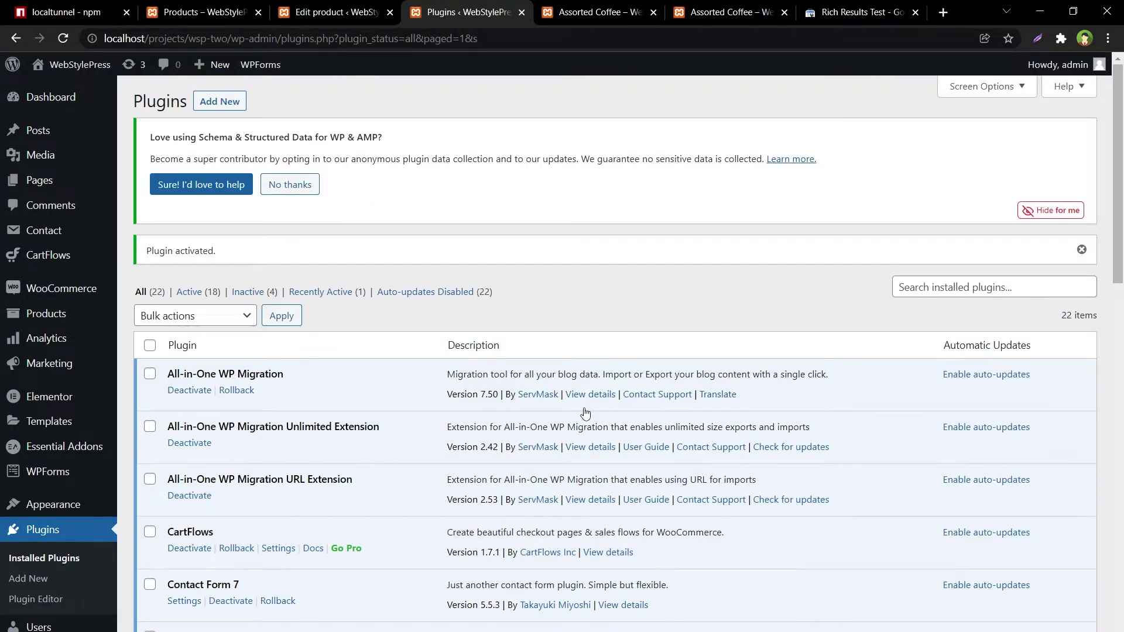
# Open the schema plugin's settings and keep Article as the schema type
pyautogui.scroll(-13, 585, 412)
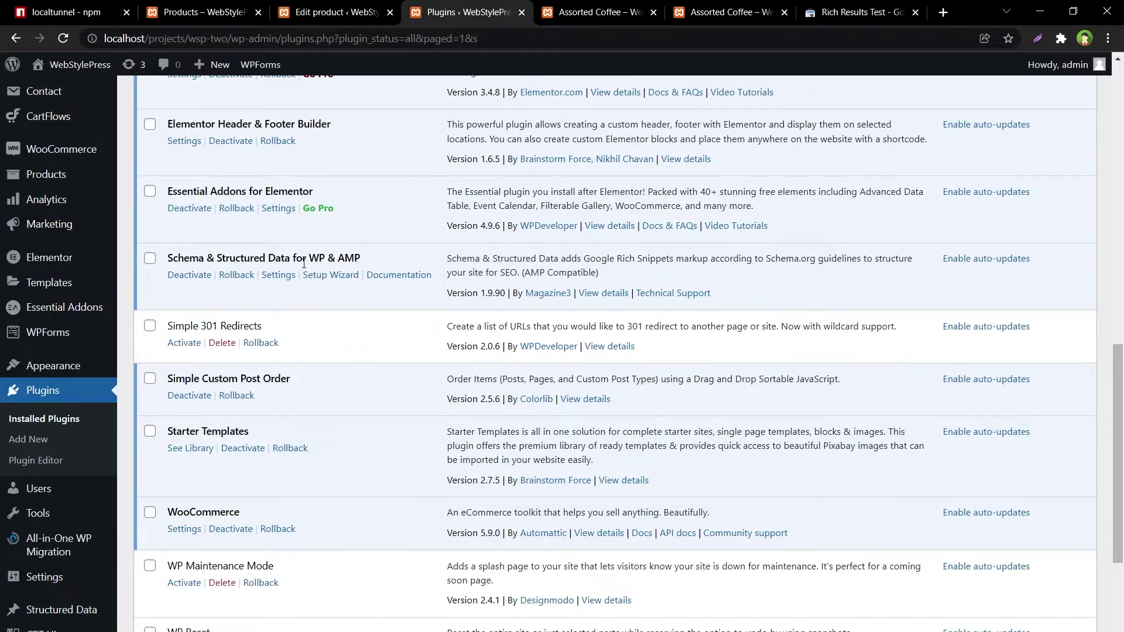
pyautogui.click(275, 278)
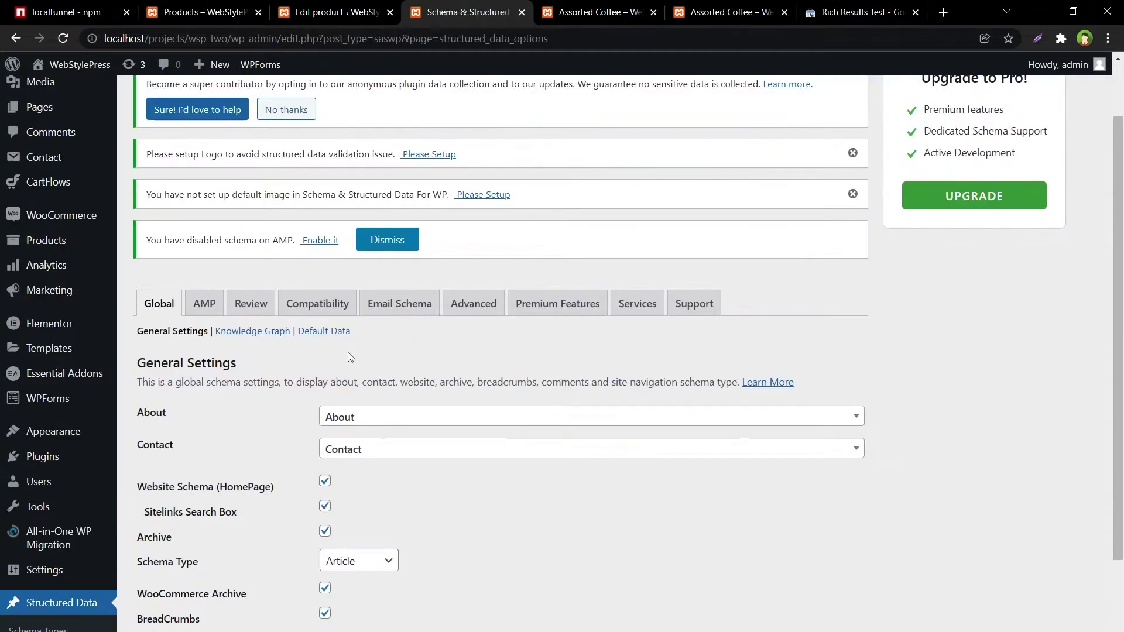
pyautogui.scroll(-3, 392, 357)
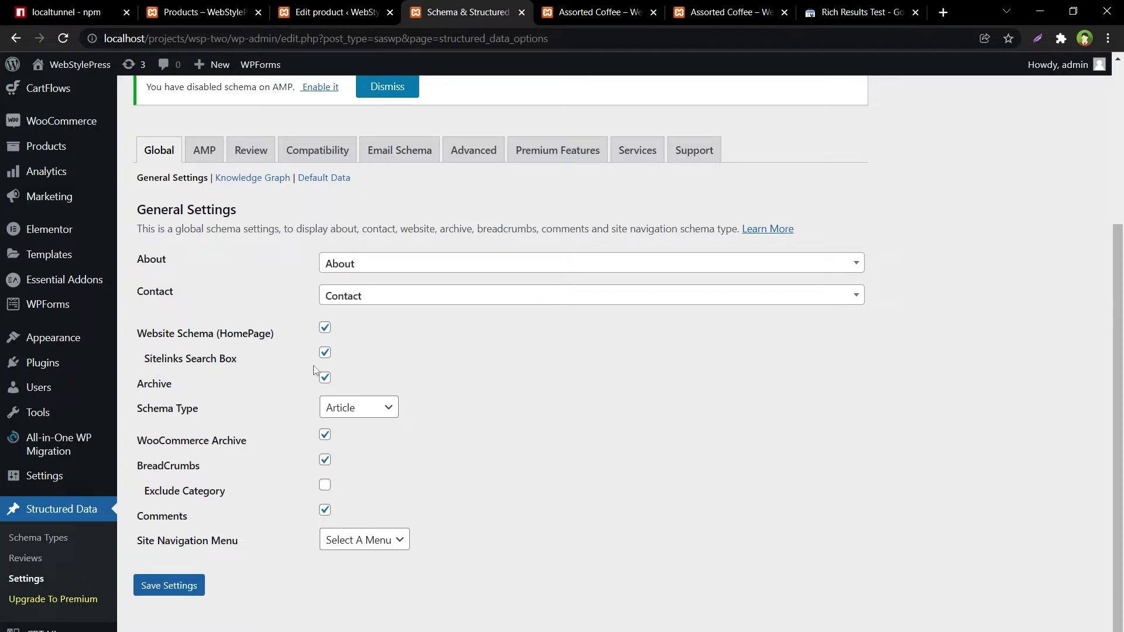
pyautogui.click(361, 412)
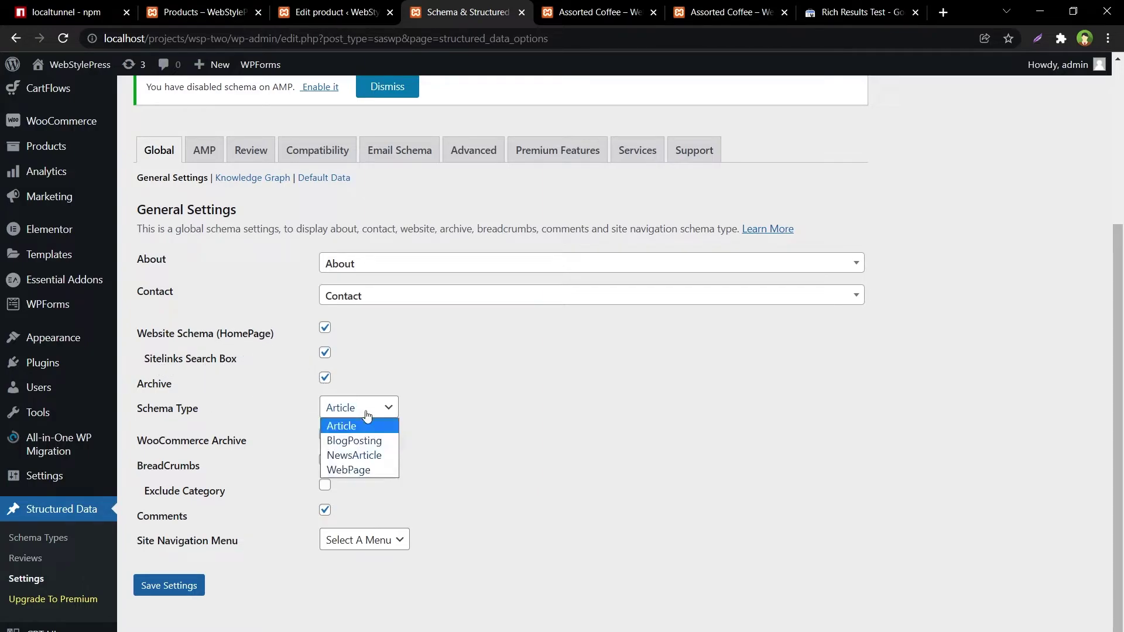
pyautogui.click(367, 415)
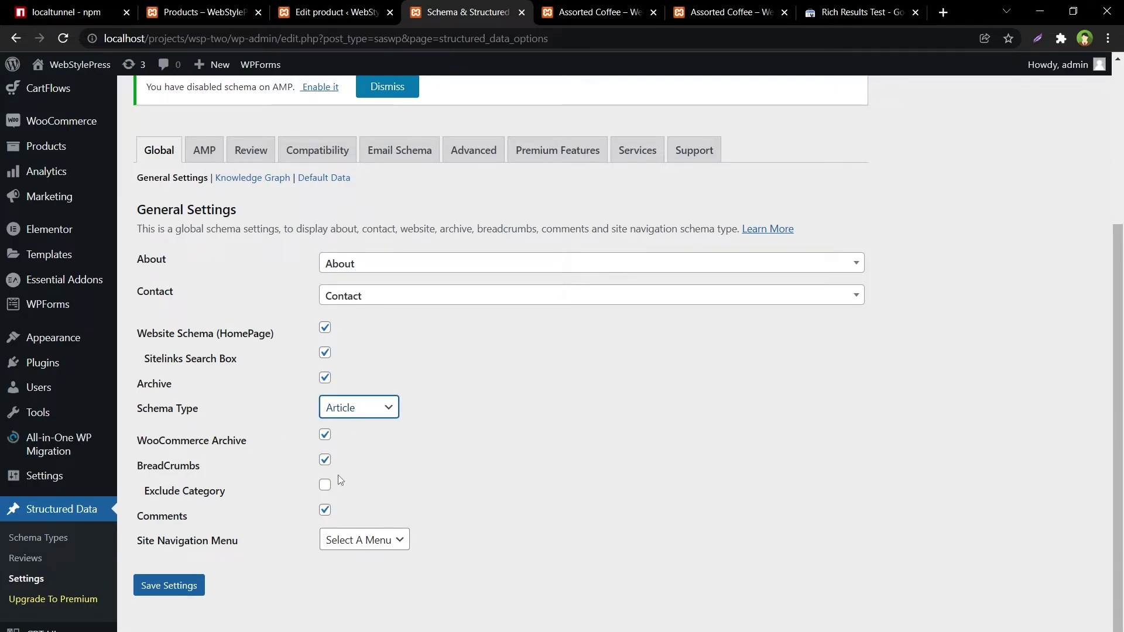
# Set Site Navigation Menu to main menu and save the general settings
pyautogui.click(380, 539)
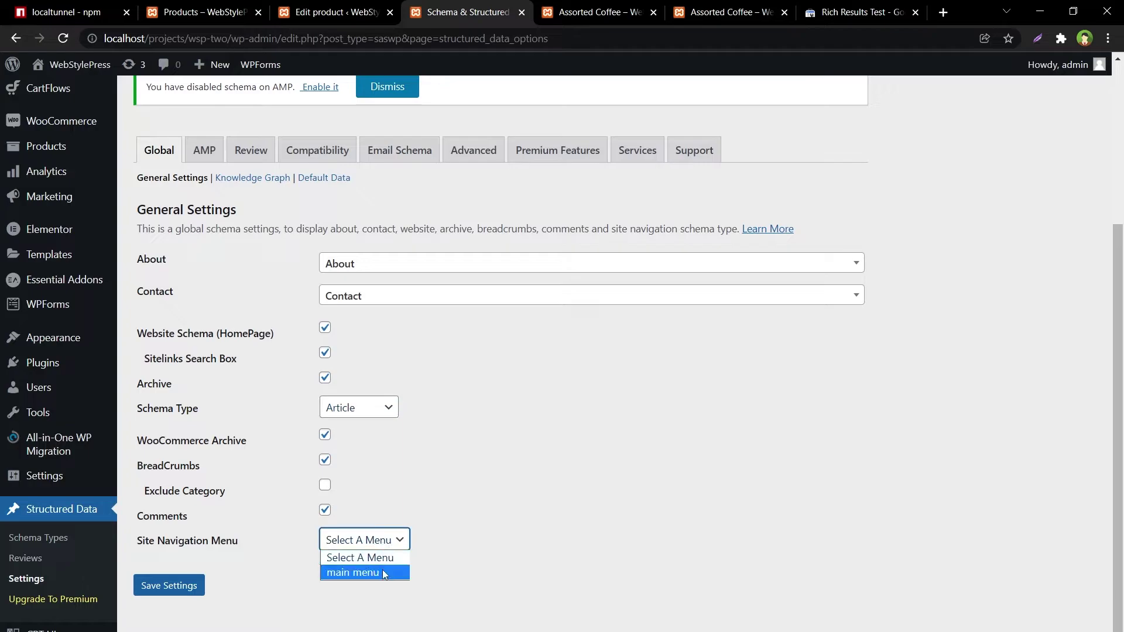
pyautogui.click(385, 574)
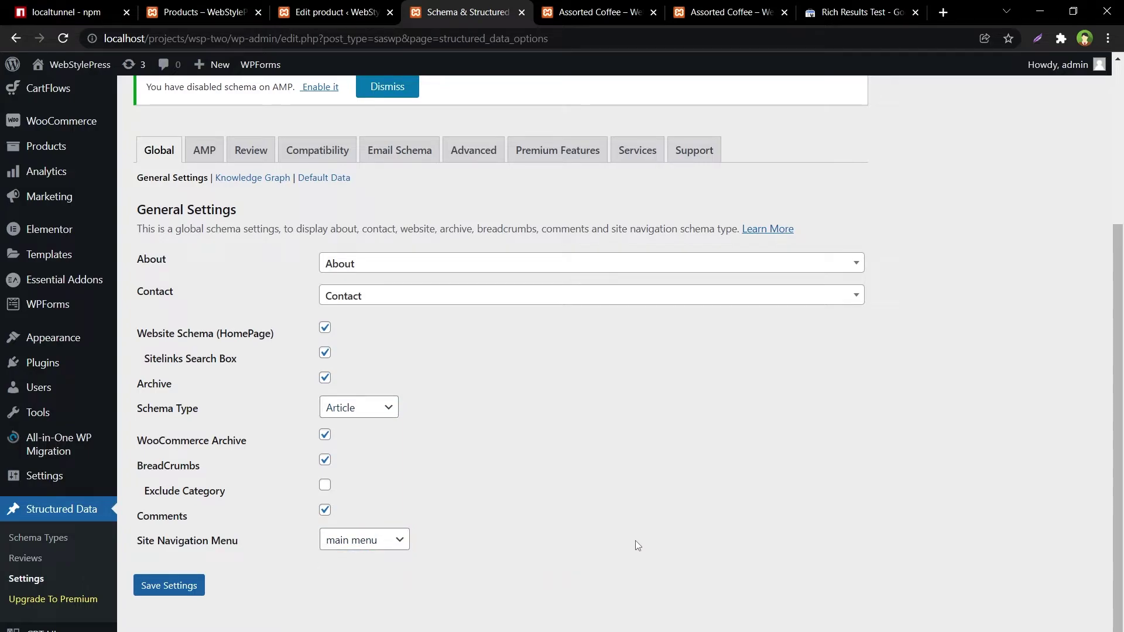
pyautogui.click(169, 585)
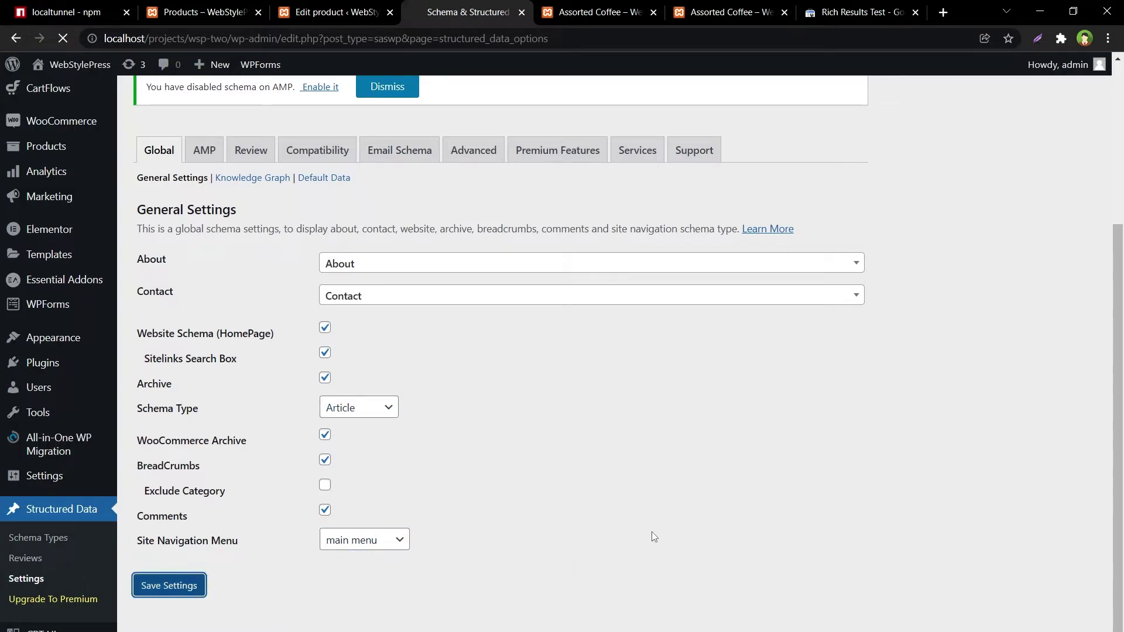
pyautogui.click(239, 180)
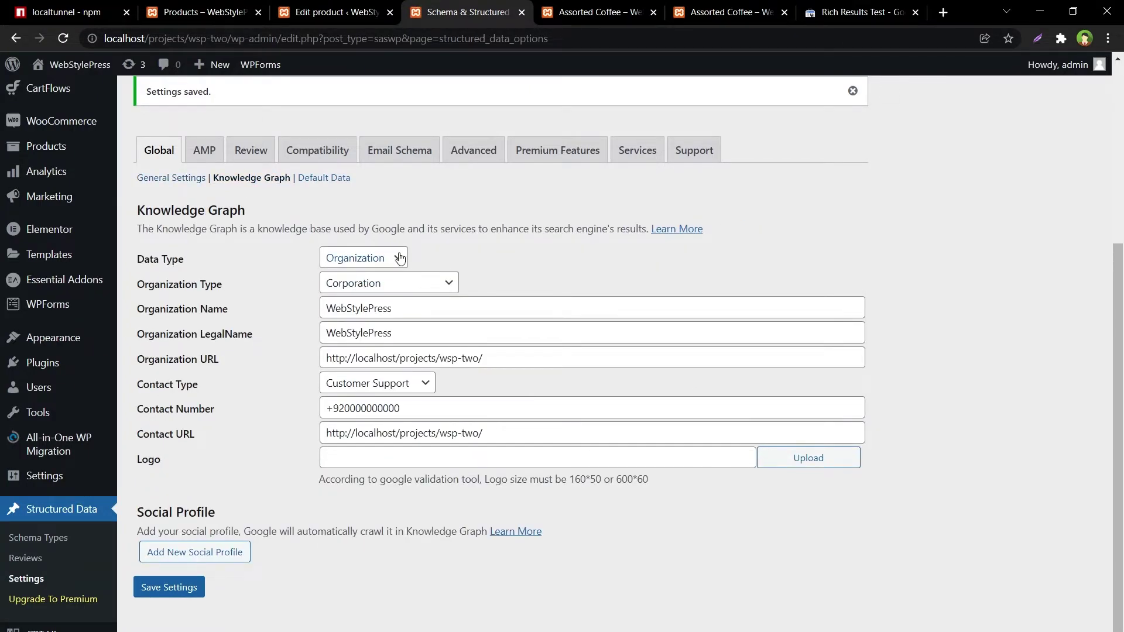
# Keep Corporation as organization type and review the name, legal name and URL fields
pyautogui.click(410, 288)
pyautogui.click(411, 287)
pyautogui.press('Tab')
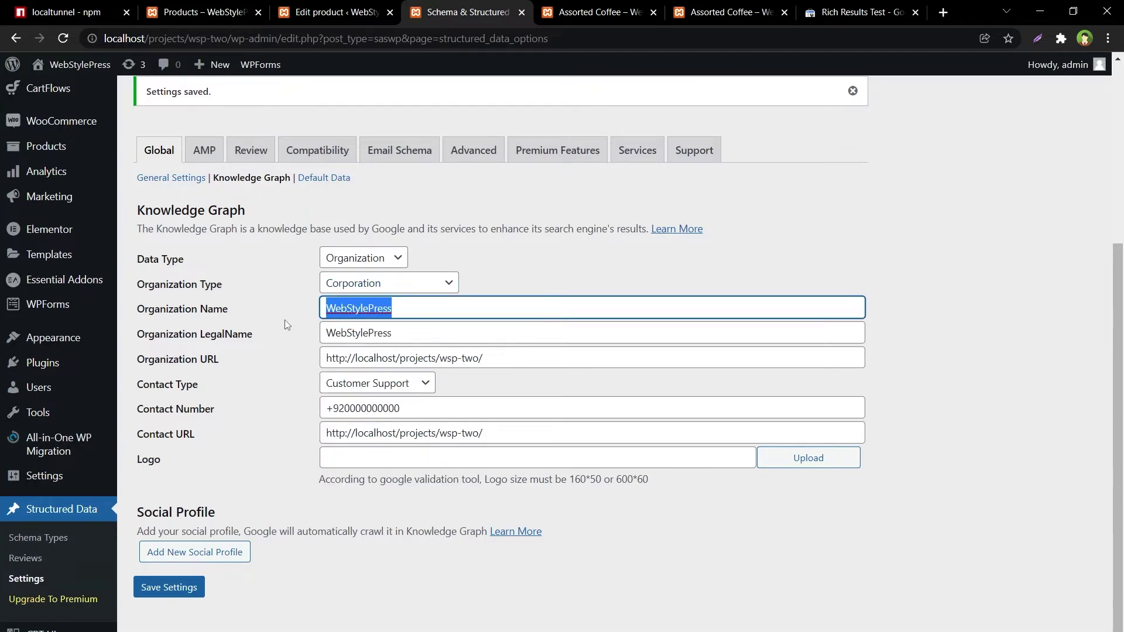
pyautogui.press('Tab')
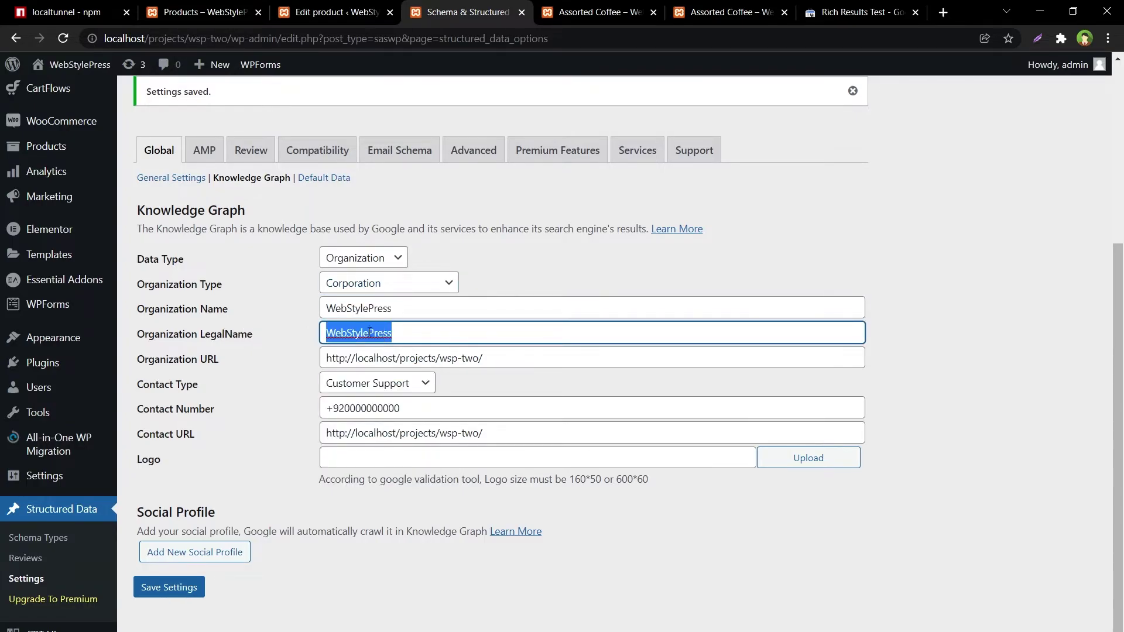
pyautogui.click(534, 363)
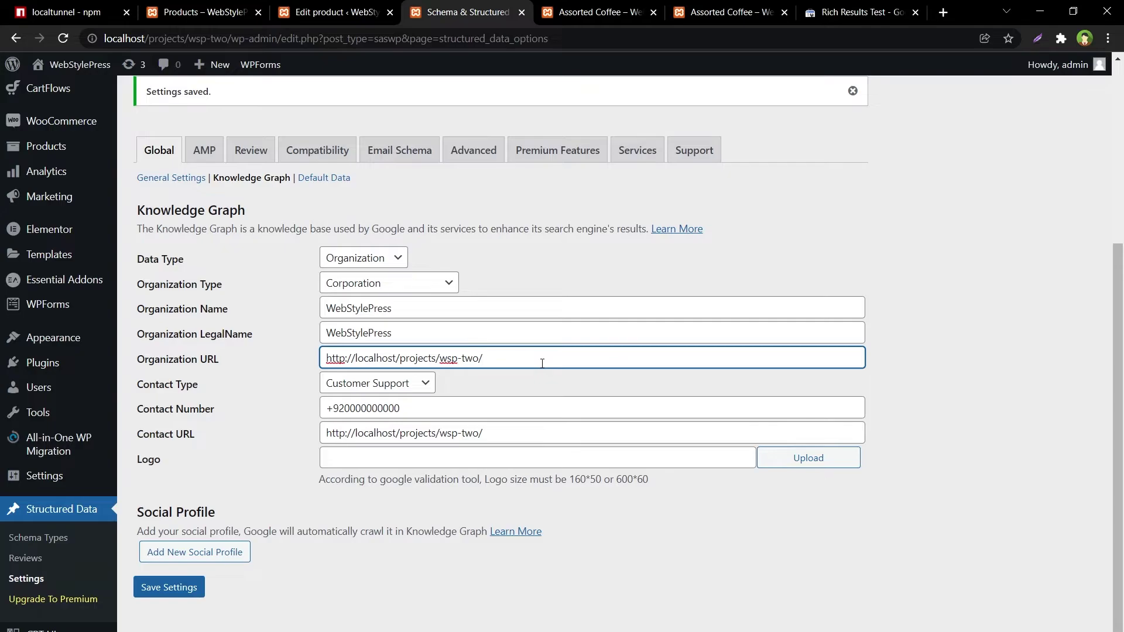
# Review the contact number and Contact URL unchanged, then go to Default Data
pyautogui.tripleClick(479, 414)
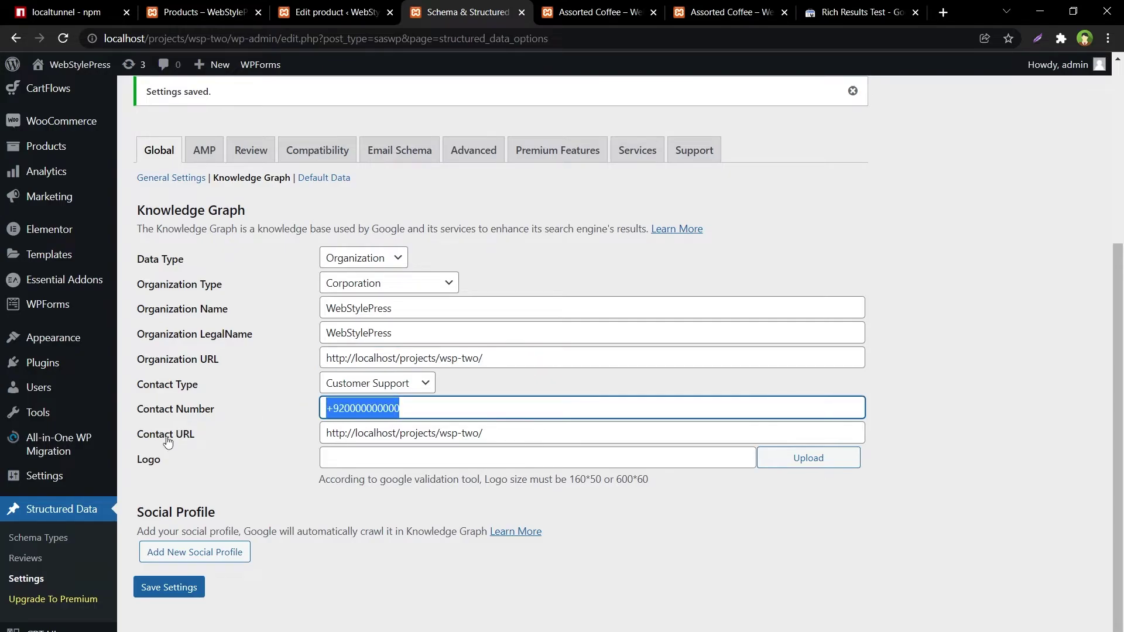
pyautogui.click(517, 436)
pyautogui.moveTo(516, 436); pyautogui.dragTo(246, 426)
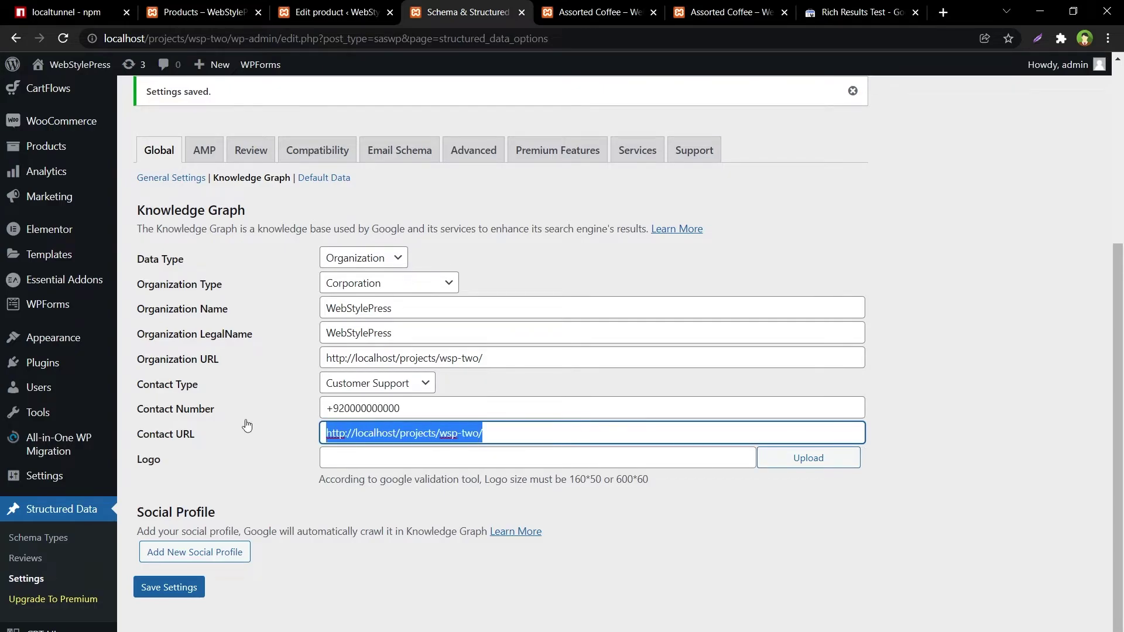
pyautogui.click(409, 501)
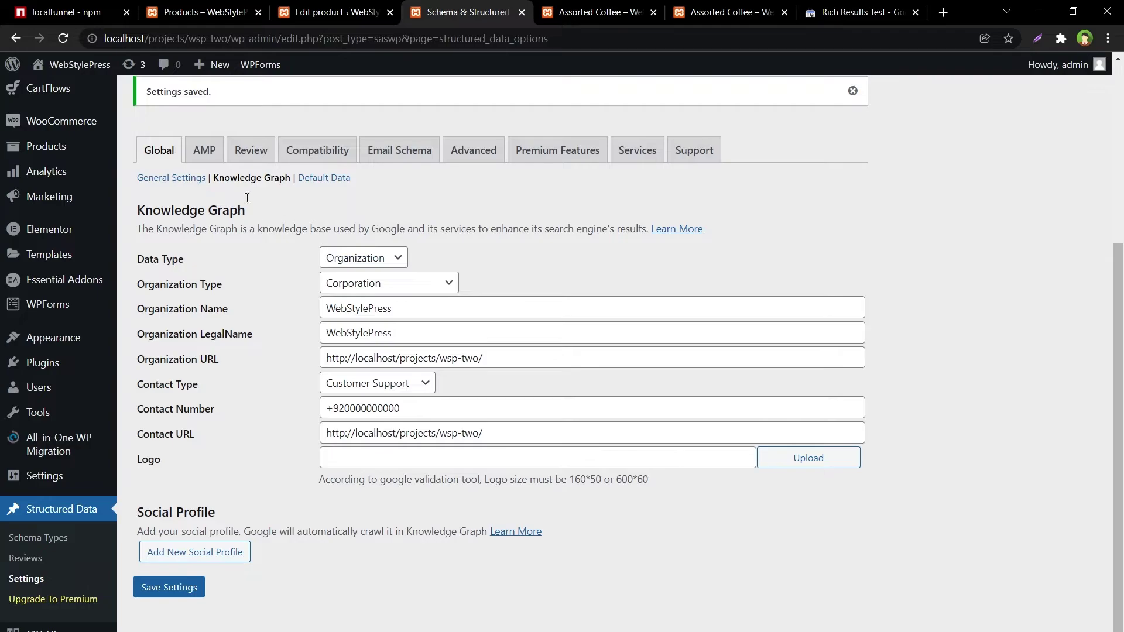
pyautogui.click(319, 178)
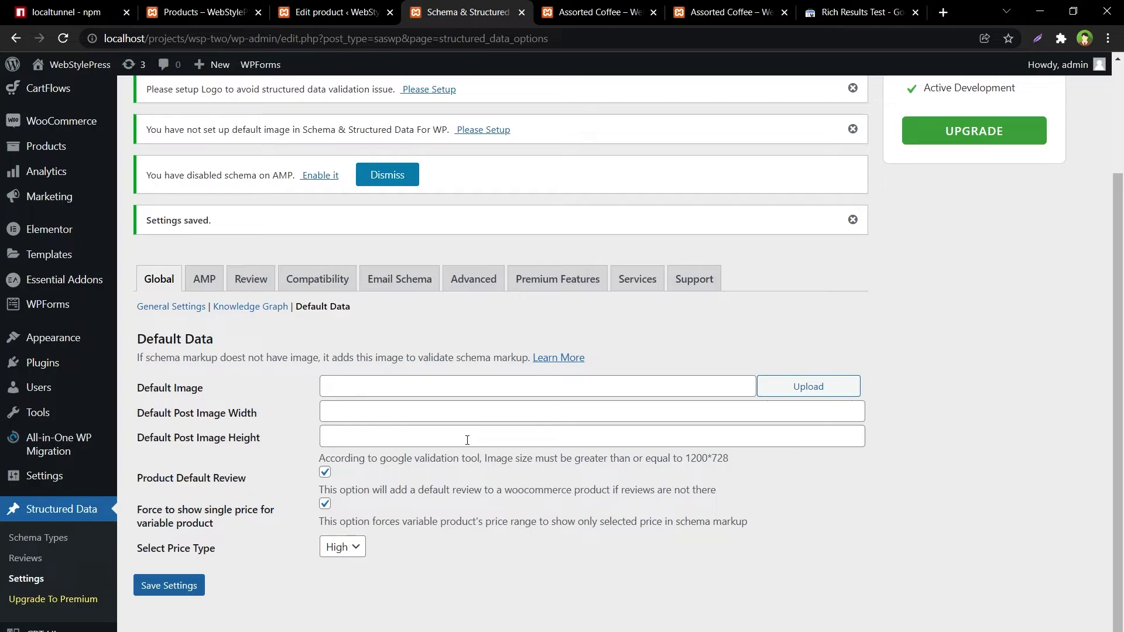
# Browse the plugin's AMP, Review, Compatibility, Email Schema and Advanced settings tabs
pyautogui.click(202, 287)
pyautogui.press('Tab')
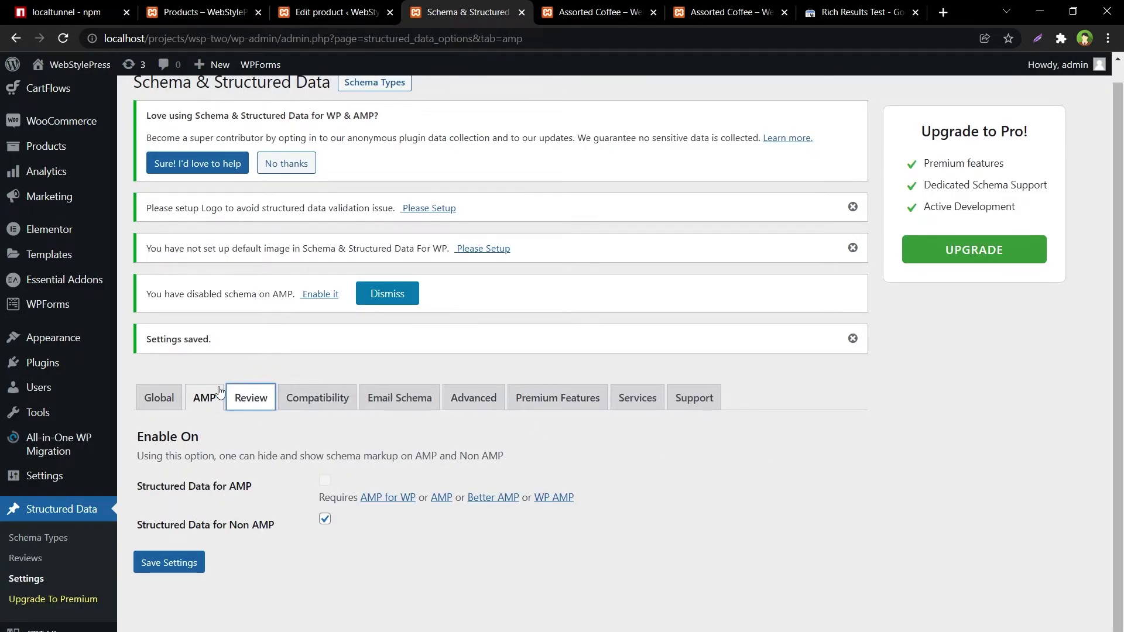
pyautogui.press('Return')
pyautogui.scroll(-5, 774, 465)
pyautogui.scroll(4, 774, 466)
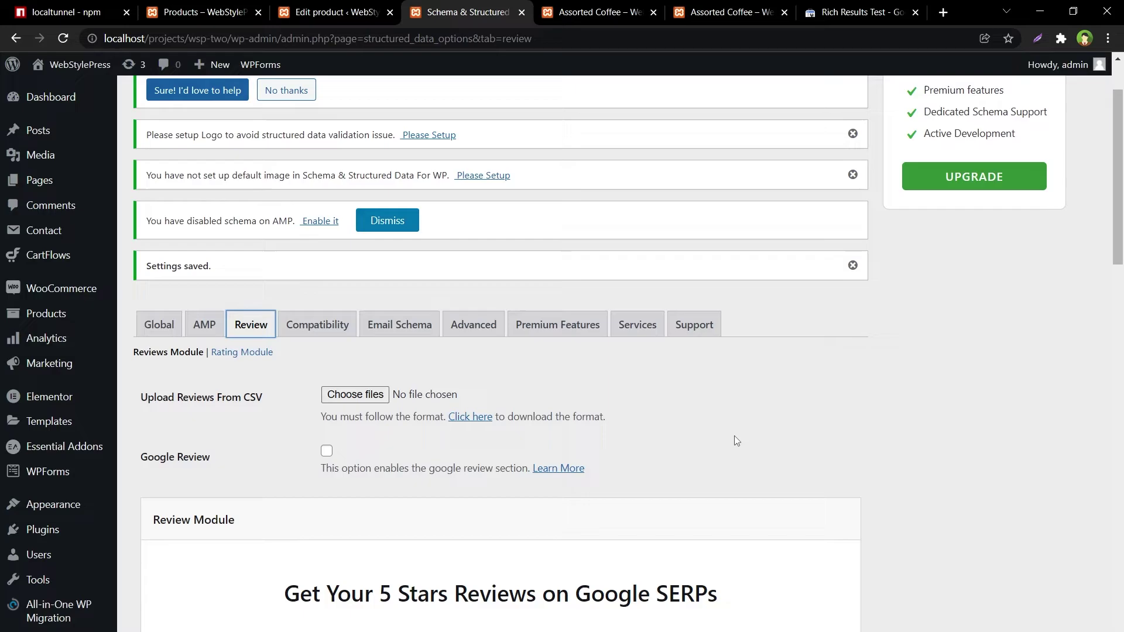
pyautogui.click(335, 328)
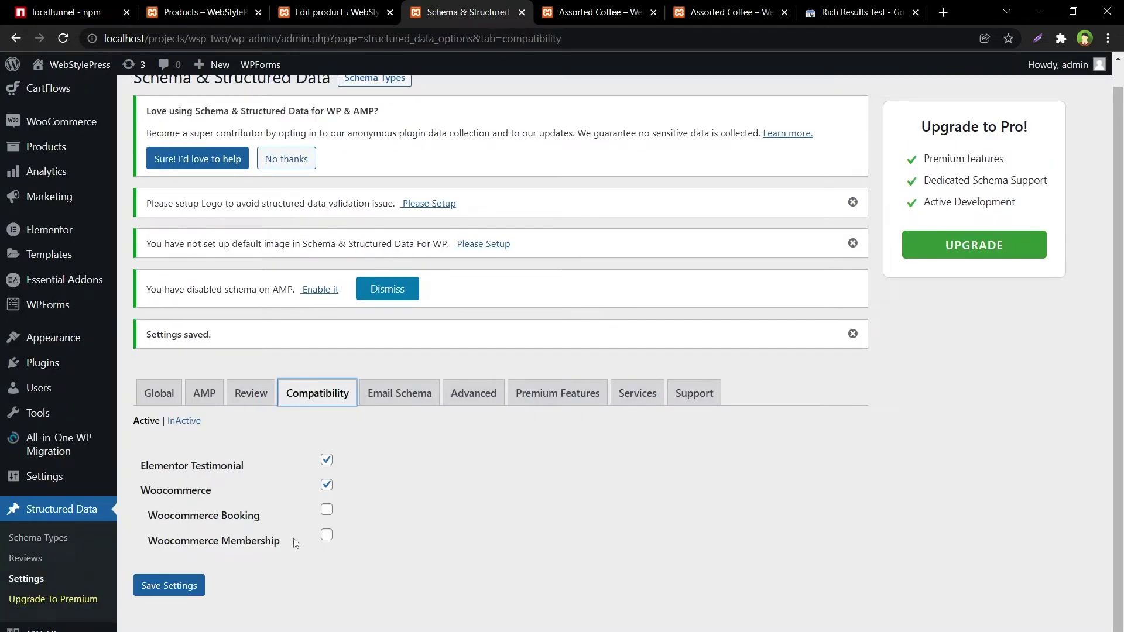
pyautogui.click(391, 408)
pyautogui.click(472, 398)
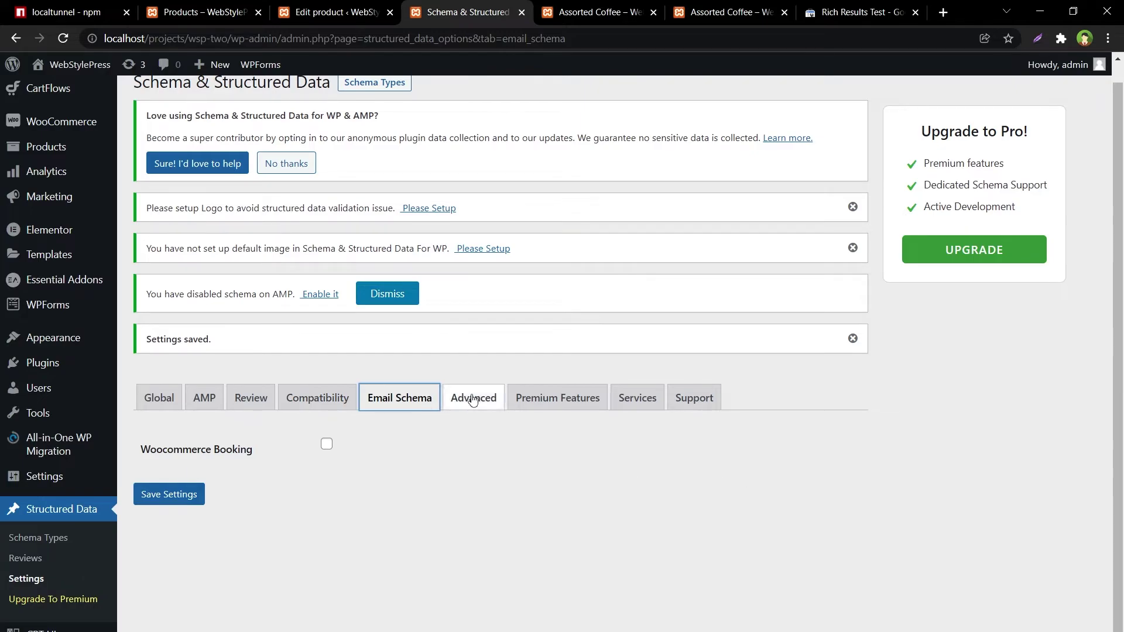
# Scroll through the Advanced settings and return to the Global default data settings
pyautogui.scroll(-3, 854, 494)
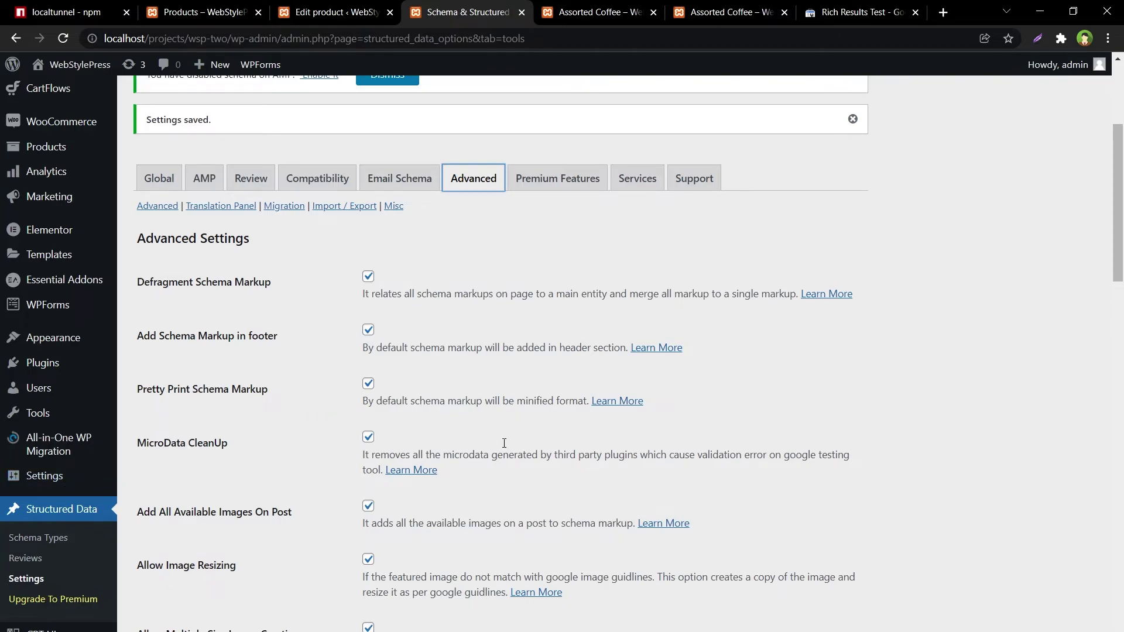
pyautogui.scroll(-6, 771, 425)
pyautogui.scroll(6, 771, 425)
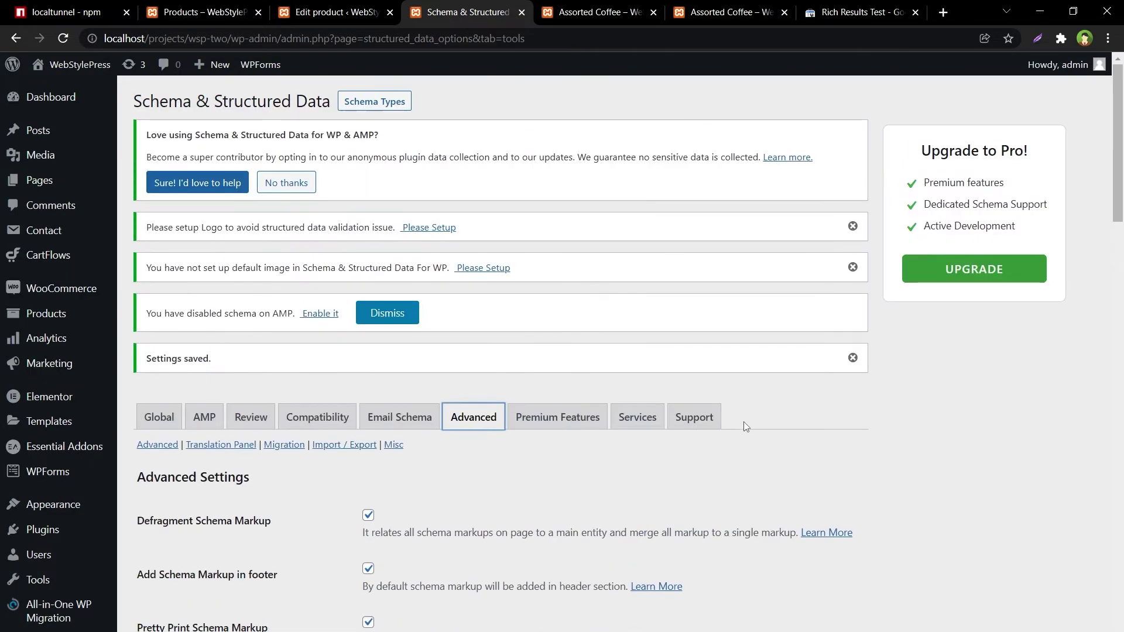
pyautogui.click(159, 417)
# Save the schema settings and switch back to the Assorted Coffee Rich Results Test report
pyautogui.scroll(-2, 862, 424)
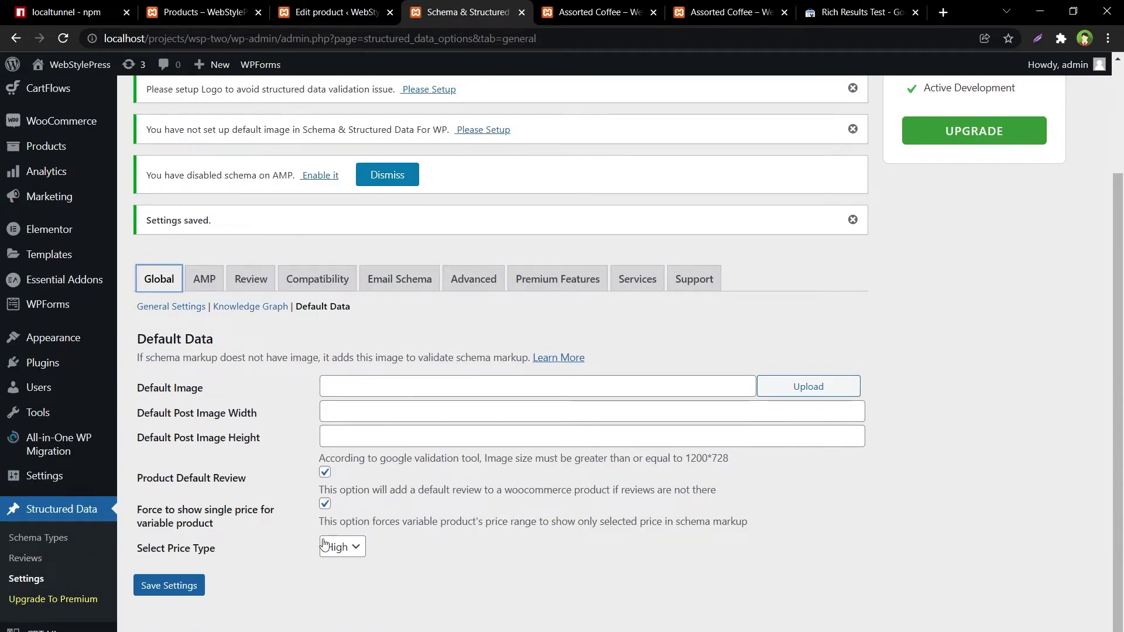
pyautogui.click(153, 585)
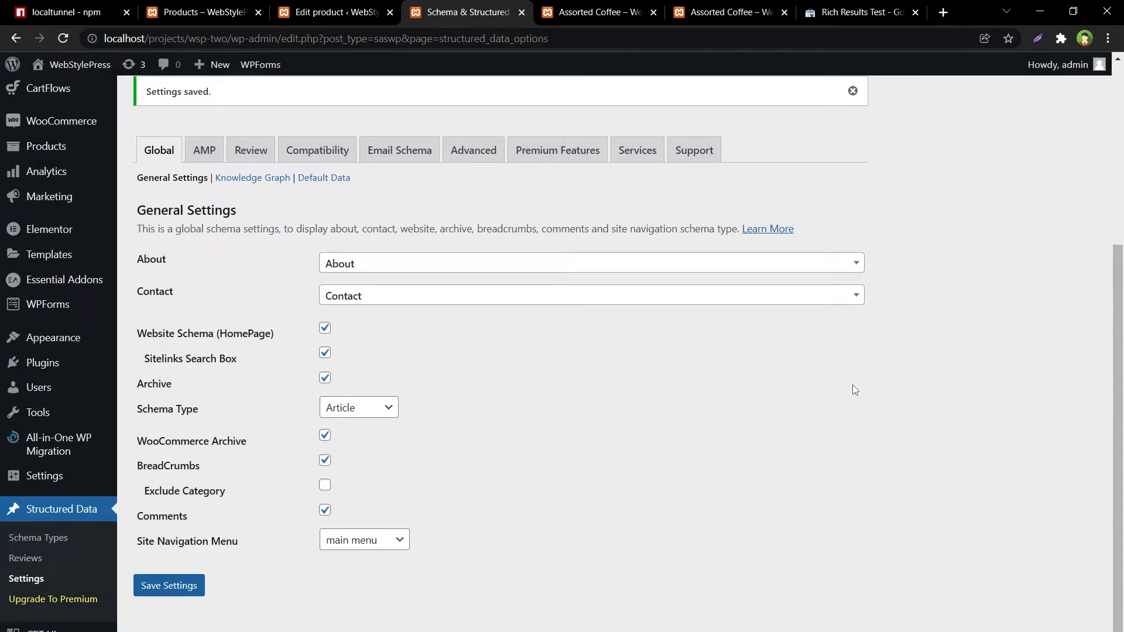
pyautogui.click(732, 9)
pyautogui.click(811, 8)
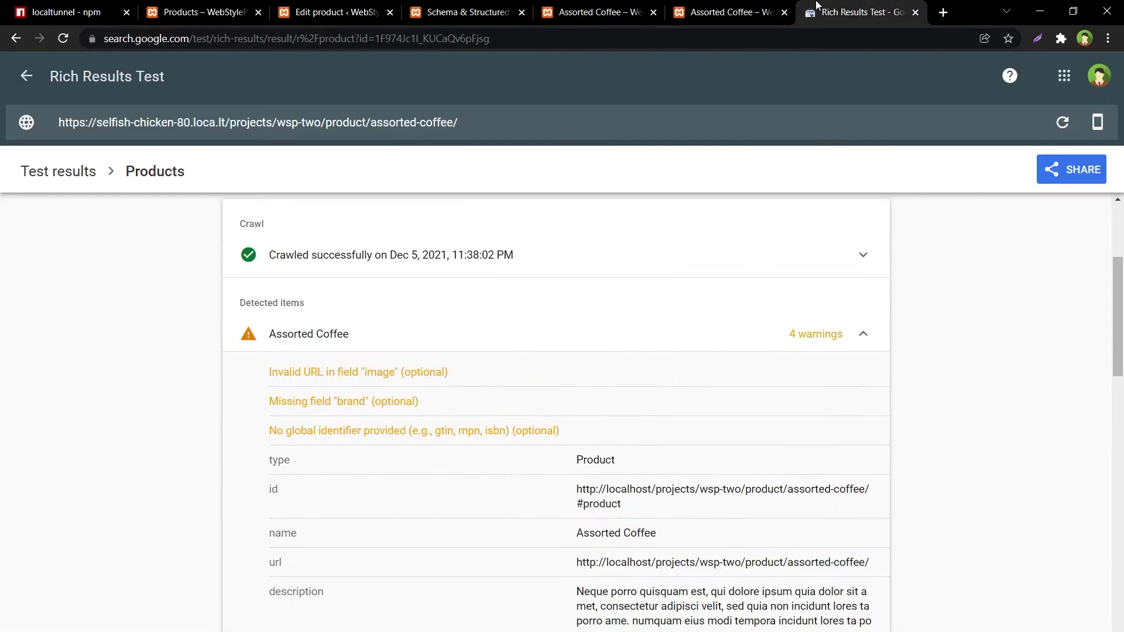
# Rerun the live test on the Assorted Coffee URL and review Breadcrumbs and Sitelinks searchbox results
pyautogui.click(1060, 123)
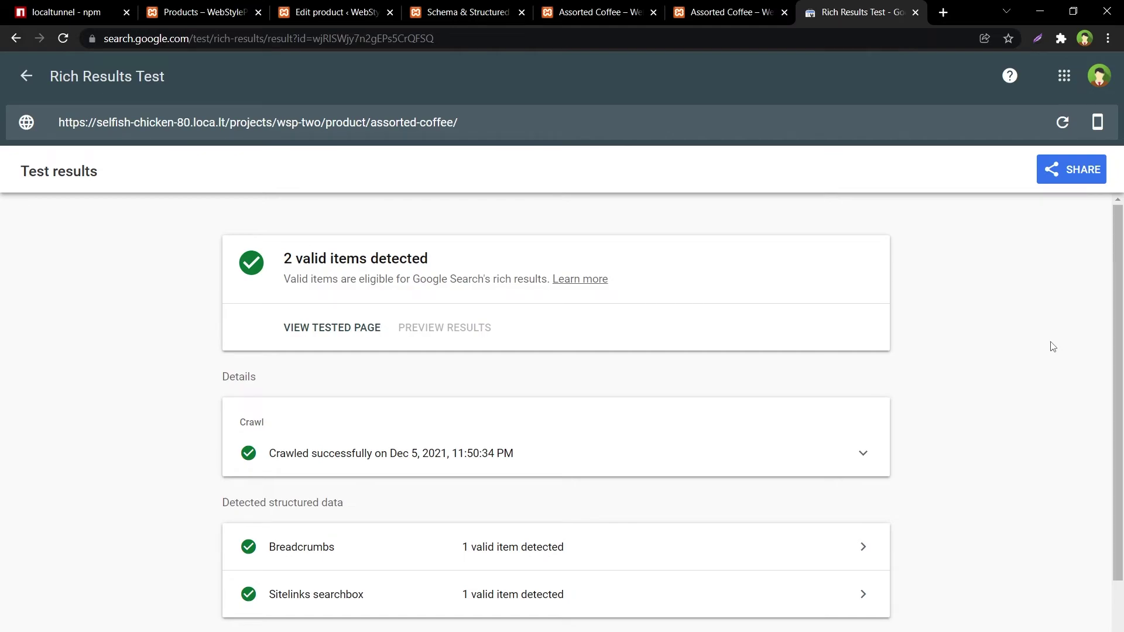
pyautogui.scroll(-1, 943, 350)
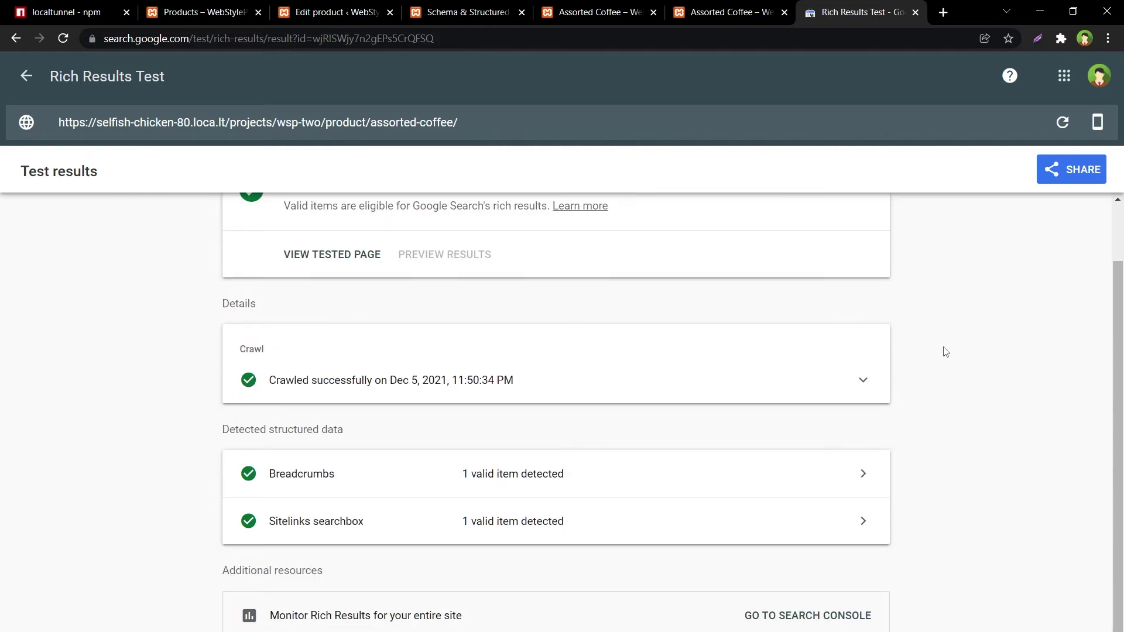
pyautogui.scroll(1, 943, 350)
pyautogui.scroll(-2, 944, 351)
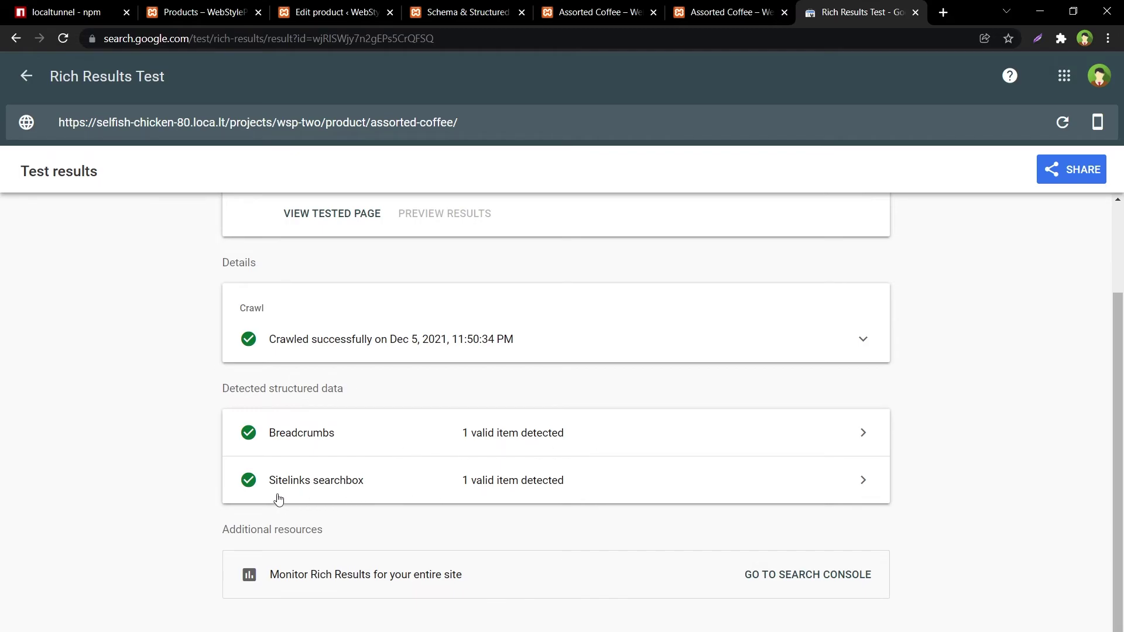
pyautogui.scroll(2, 115, 461)
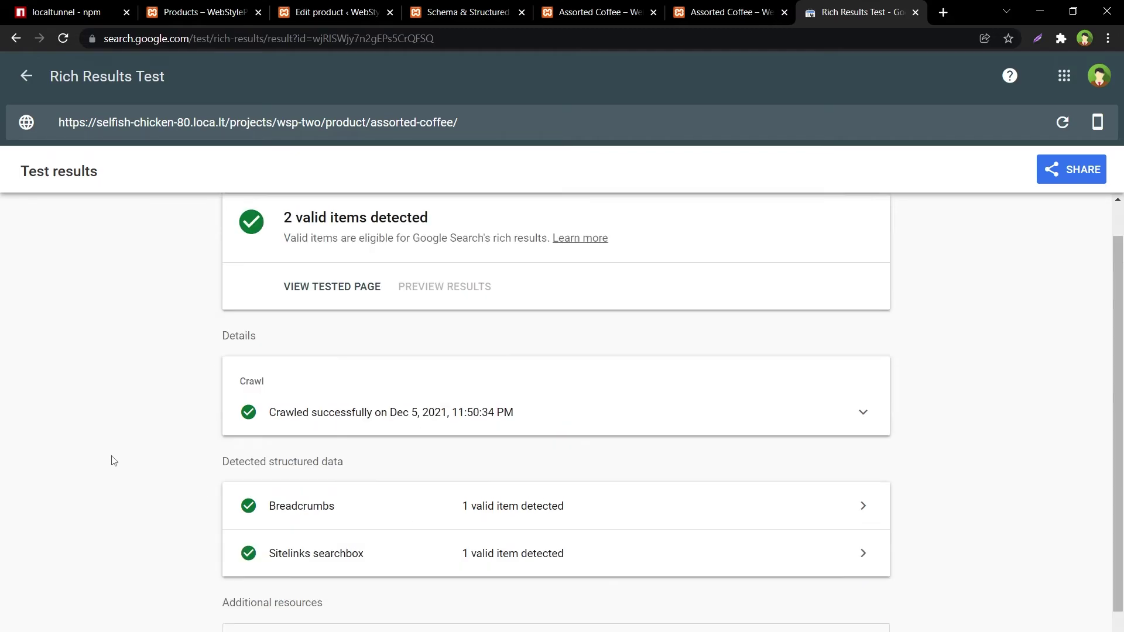
pyautogui.click(708, 12)
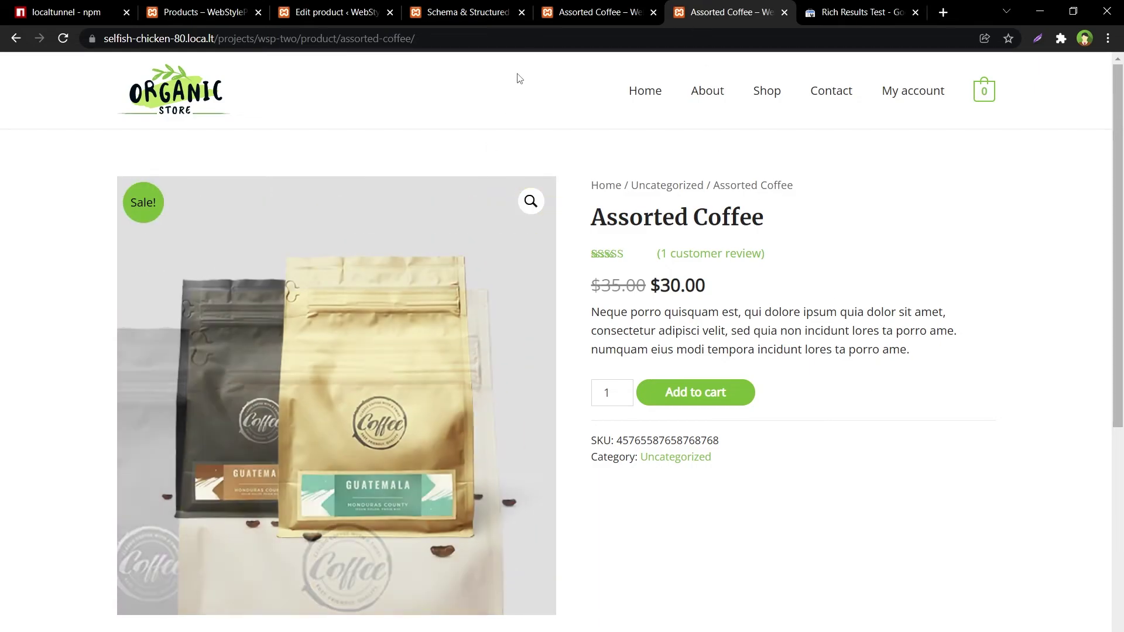
pyautogui.click(597, 11)
pyautogui.rightClick(16, 310)
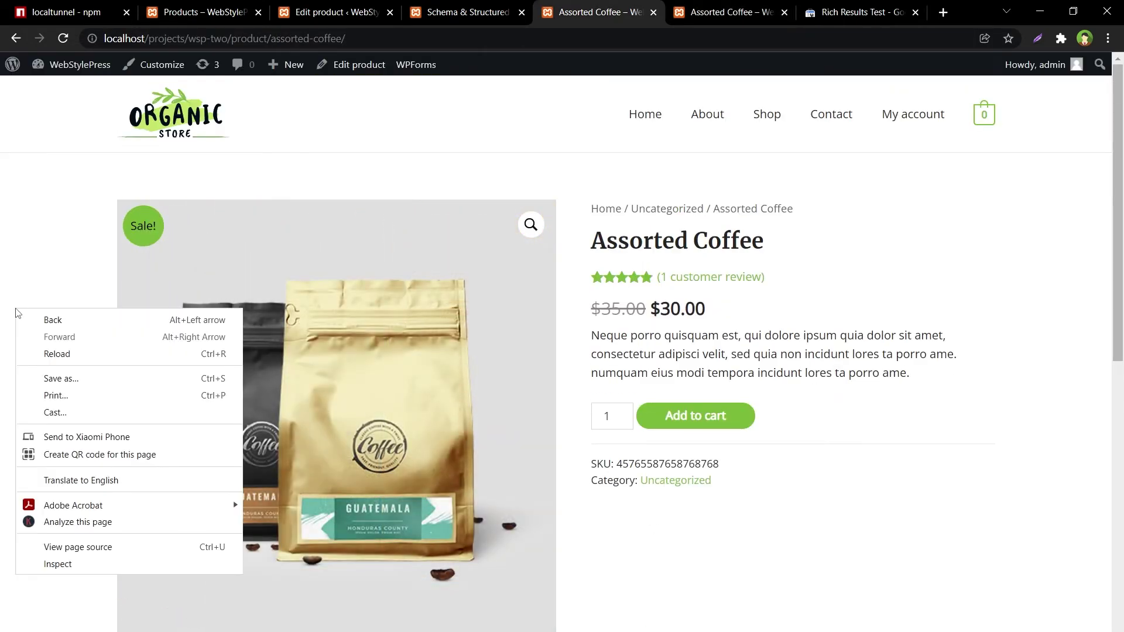
pyautogui.click(42, 353)
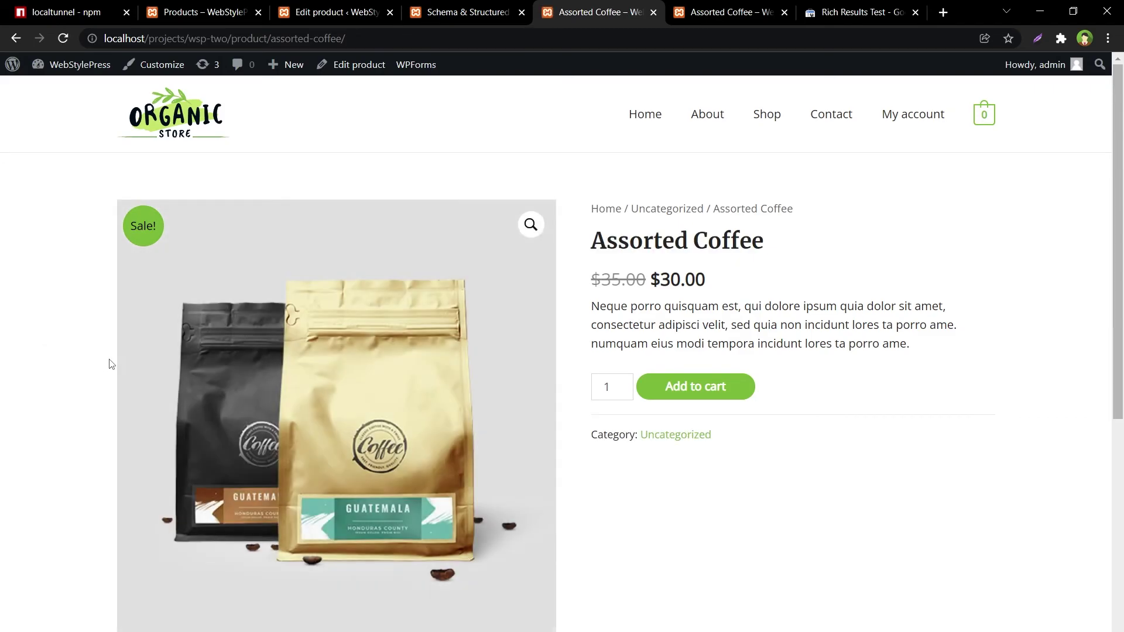
pyautogui.scroll(-2, 93, 385)
pyautogui.scroll(-5, 94, 385)
pyautogui.click(217, 237)
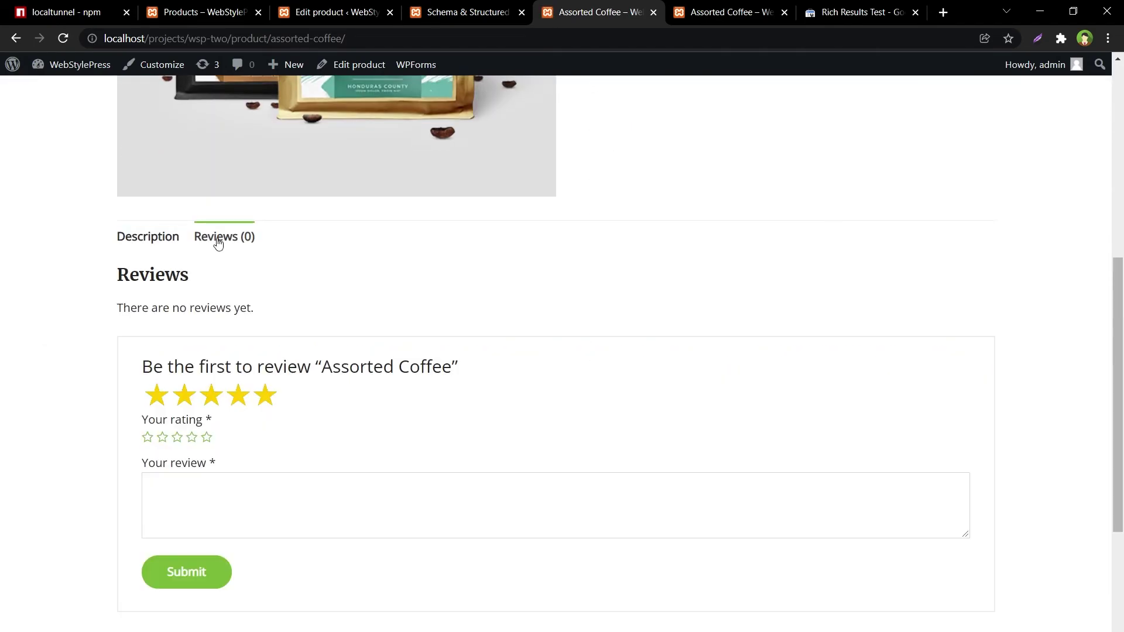
pyautogui.click(152, 245)
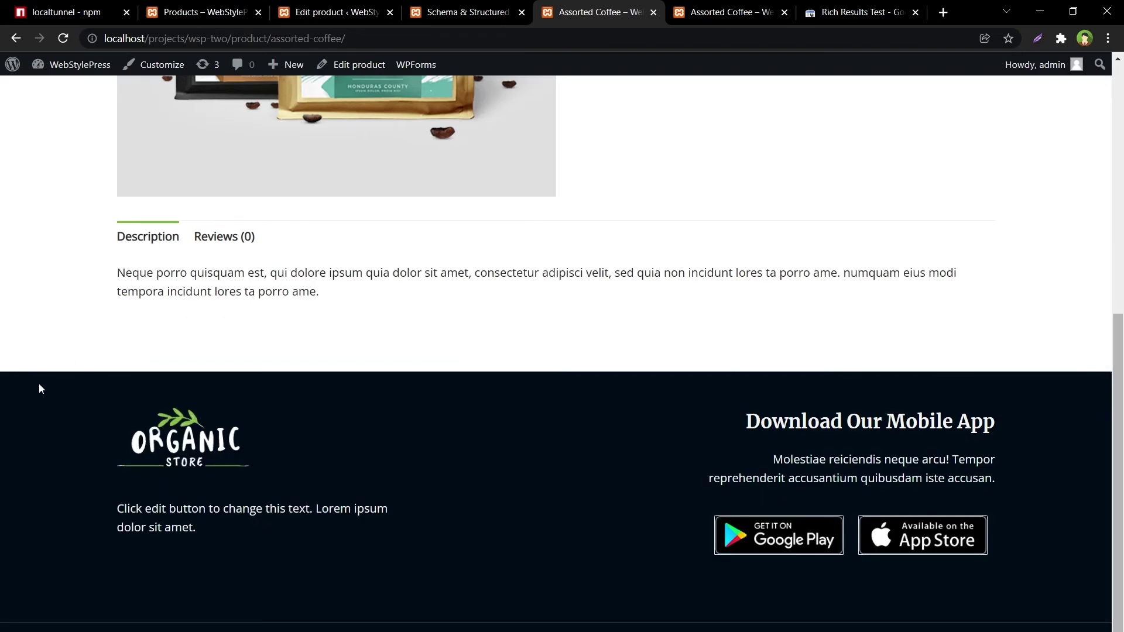
pyautogui.scroll(8, 37, 385)
pyautogui.click(865, 10)
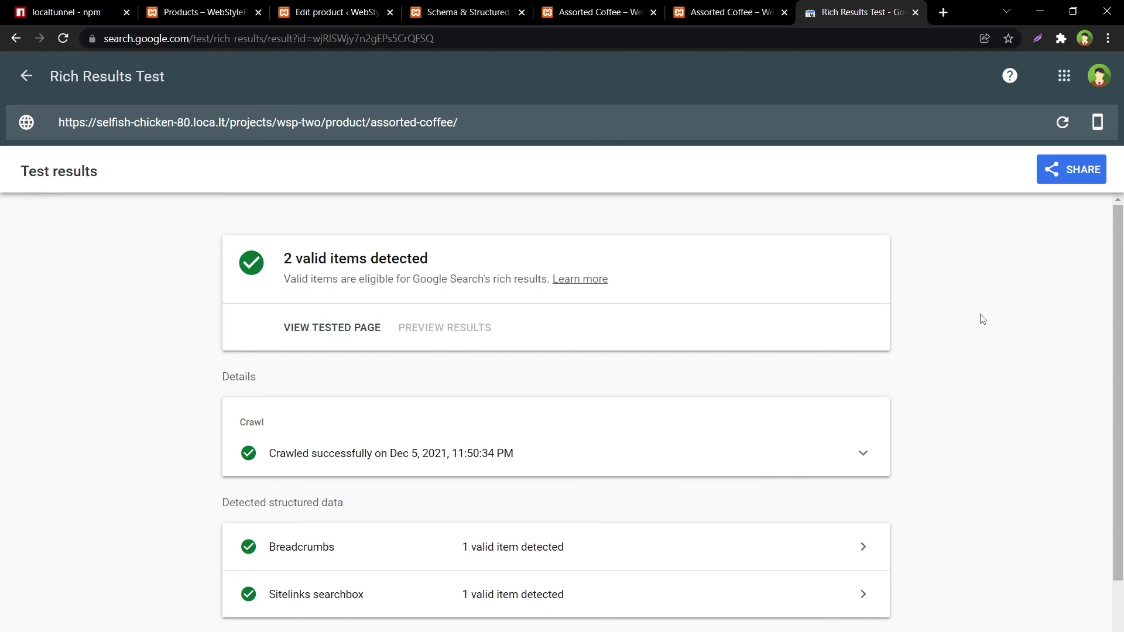
pyautogui.click(465, 3)
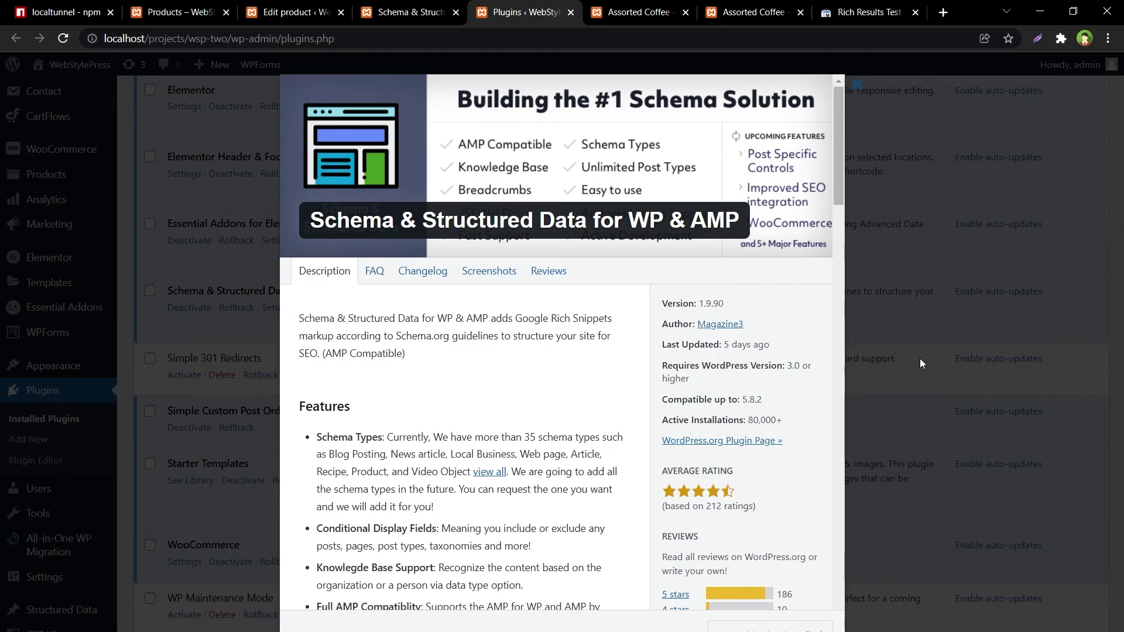
pyautogui.click(882, 4)
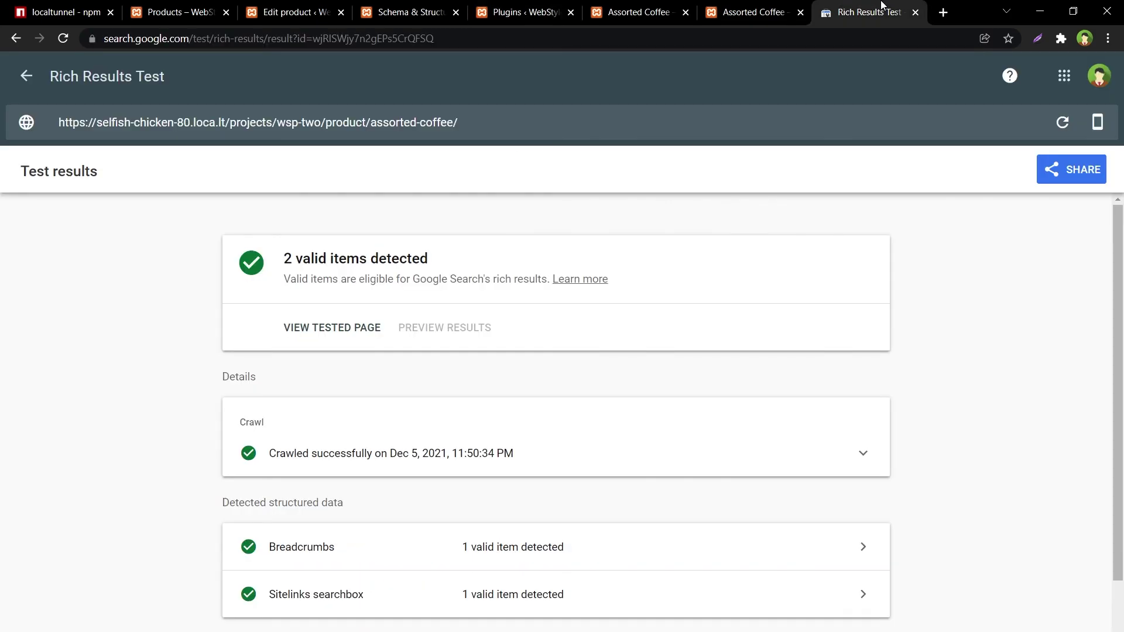